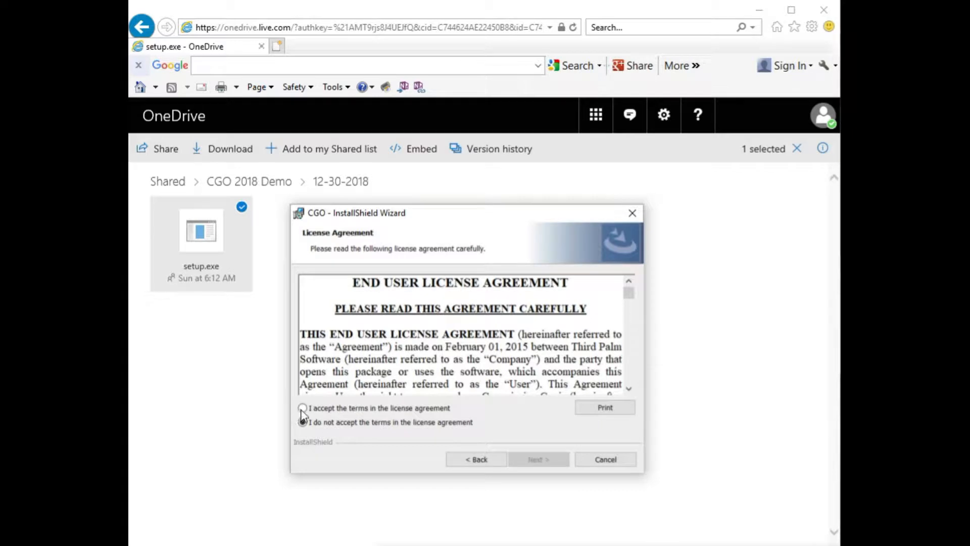
- Accept the CGO license terms, install the program with its listed settings, and finish the setup wizard
{"action": "left_click", "coordinate": [545, 460]}
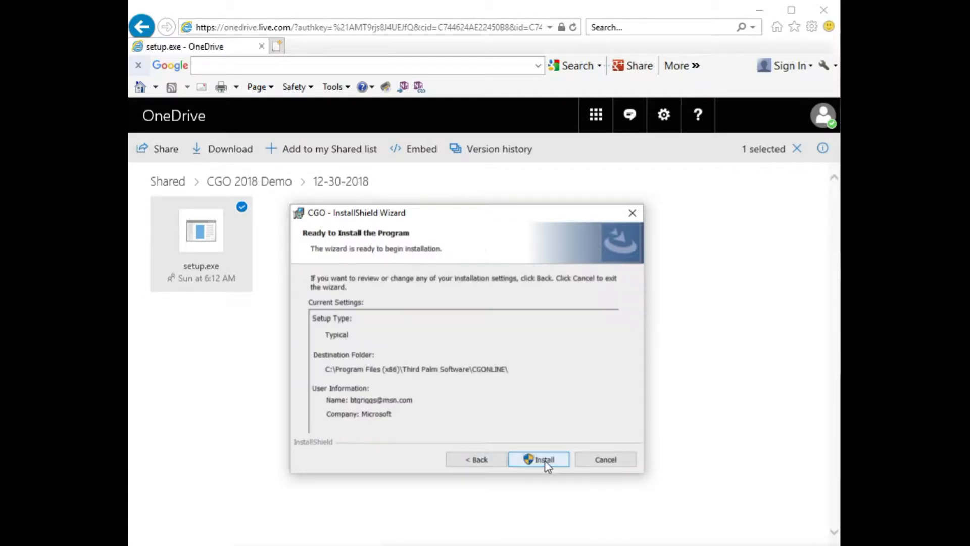
{"action": "left_click", "coordinate": [543, 460]}
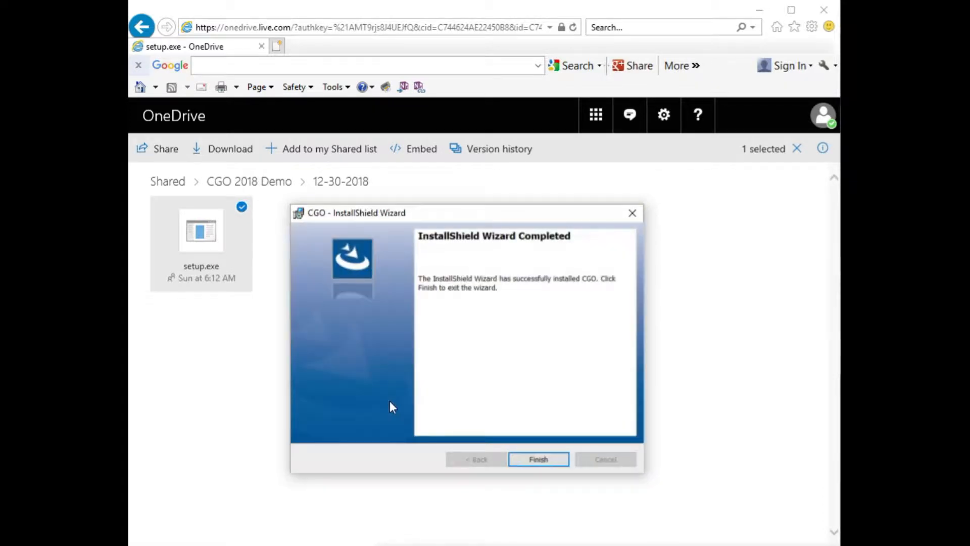
{"action": "left_click", "coordinate": [539, 459]}
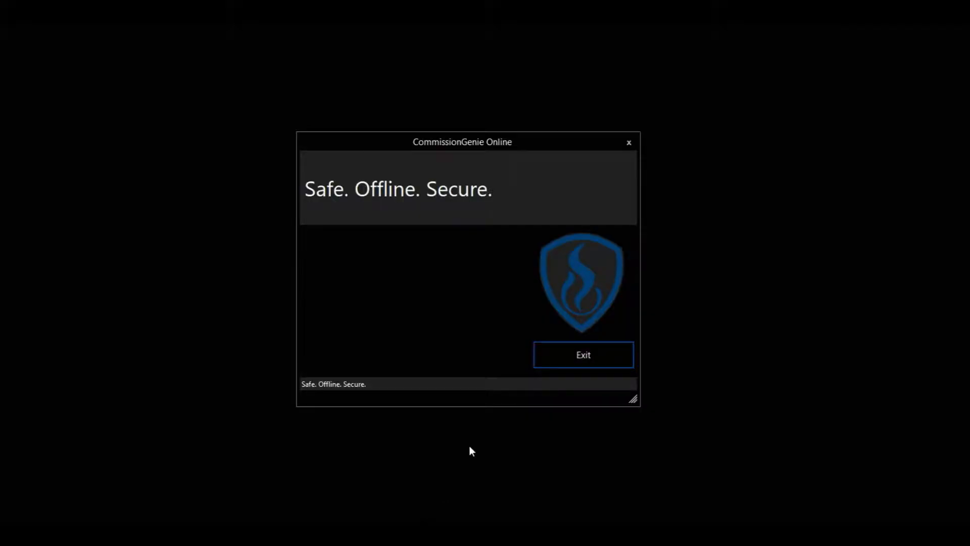
- Connect CommissionGenie to QuickBooks Online by entering the account password, and authorize CData Connector to share the company's data
{"action": "left_click", "coordinate": [573, 286]}
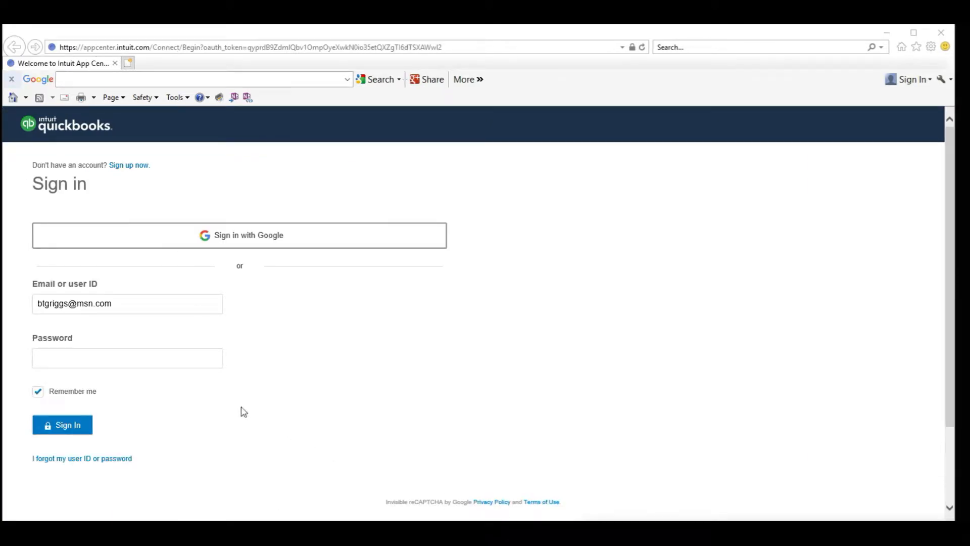
{"action": "left_click", "coordinate": [148, 358]}
{"action": "type", "text": "••••••••"}
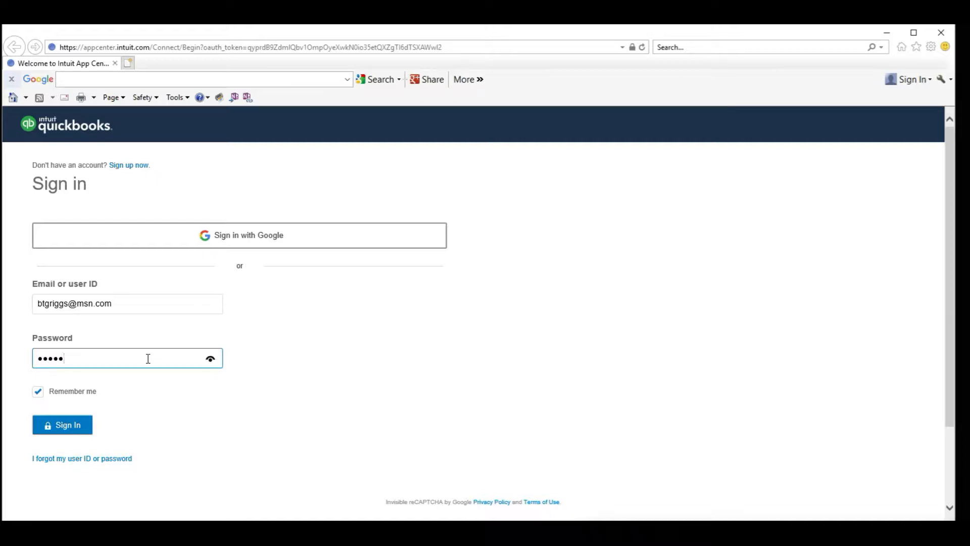
{"action": "type", "text": "••"}
{"action": "left_click", "coordinate": [44, 420]}
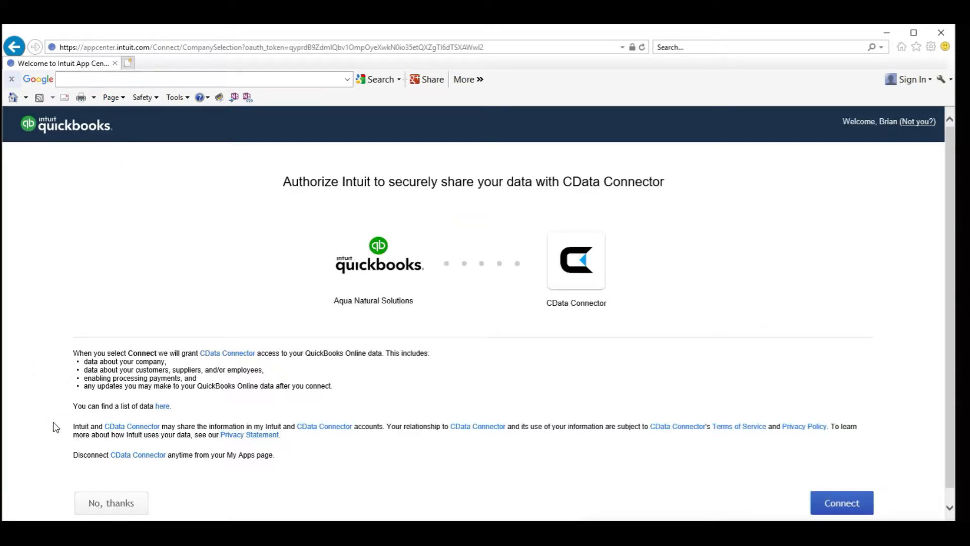
{"action": "left_click", "coordinate": [844, 504]}
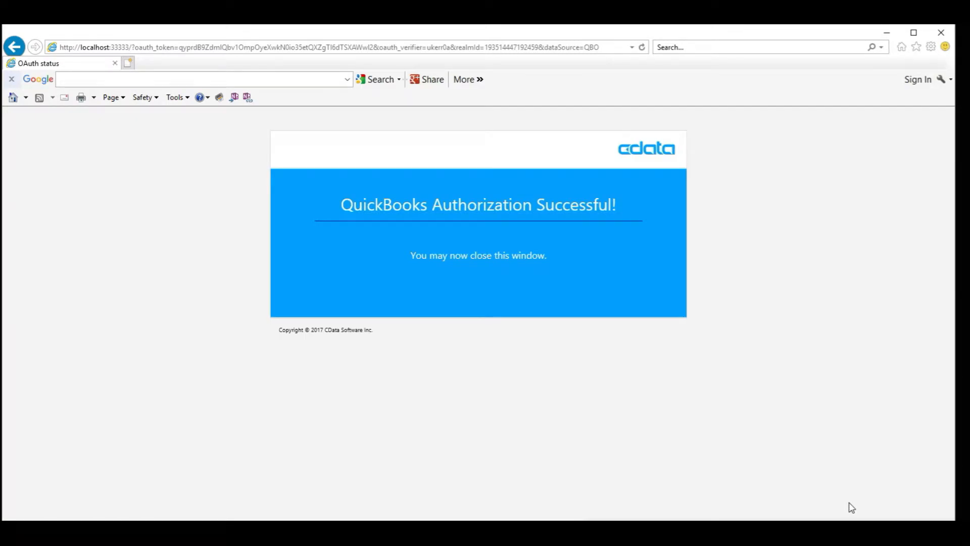
{"action": "left_click", "coordinate": [941, 34]}
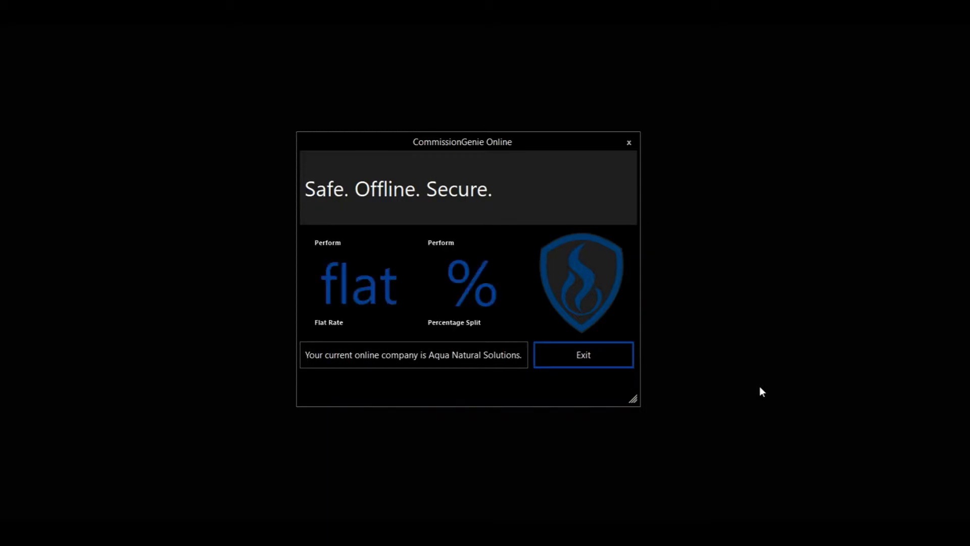
- Start the Percentage Split module and load the transactions from December 15, 2018 to December 22, 2018
{"action": "left_click", "coordinate": [485, 287]}
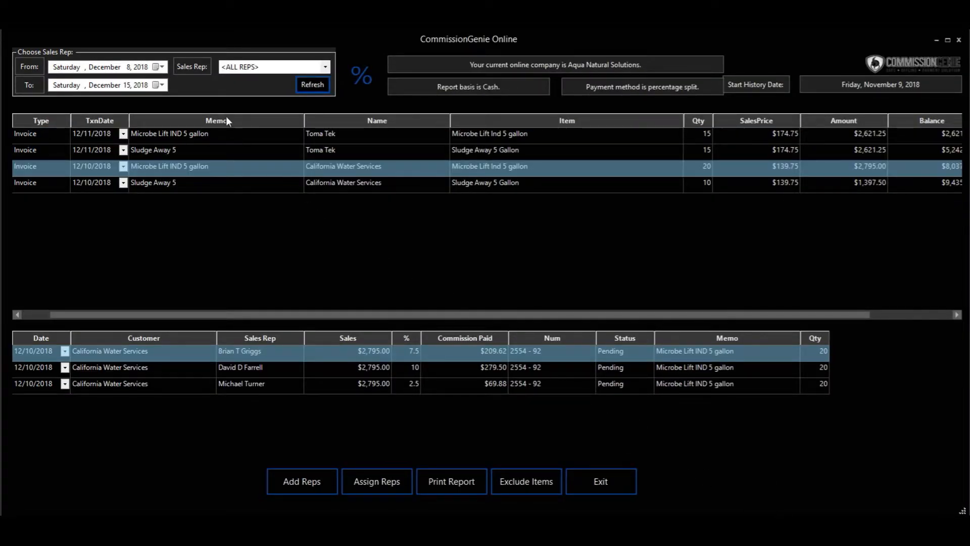
{"action": "left_click", "coordinate": [161, 67]}
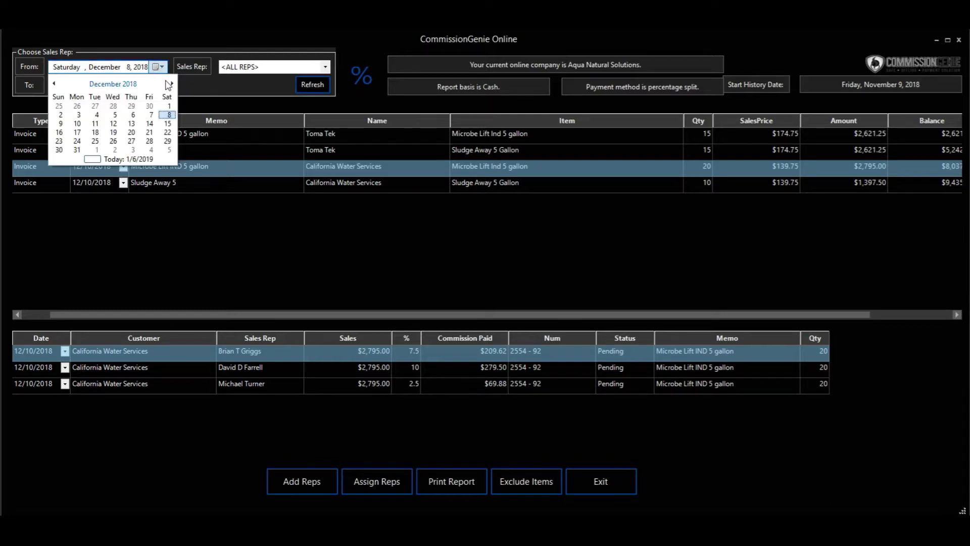
{"action": "left_click", "coordinate": [170, 125]}
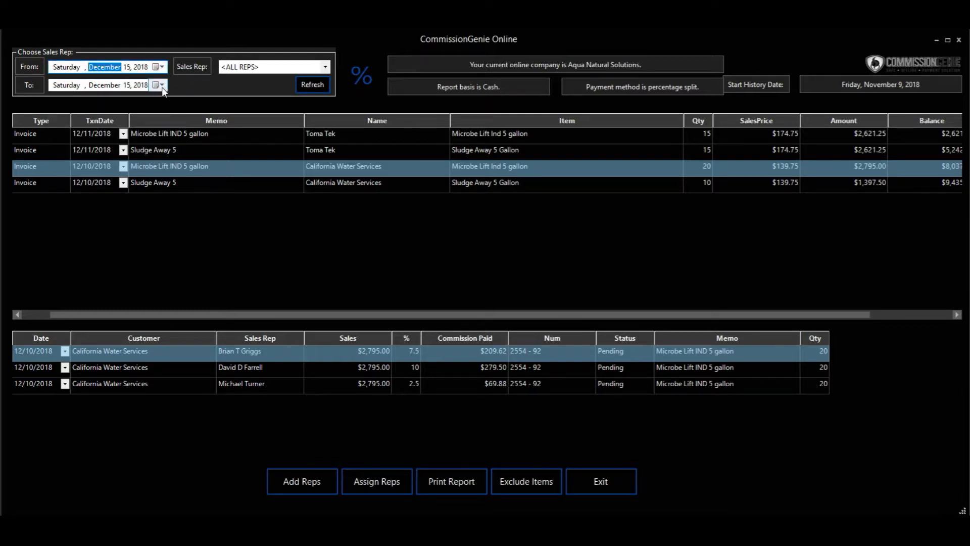
{"action": "left_click", "coordinate": [160, 85]}
{"action": "left_click", "coordinate": [168, 150]}
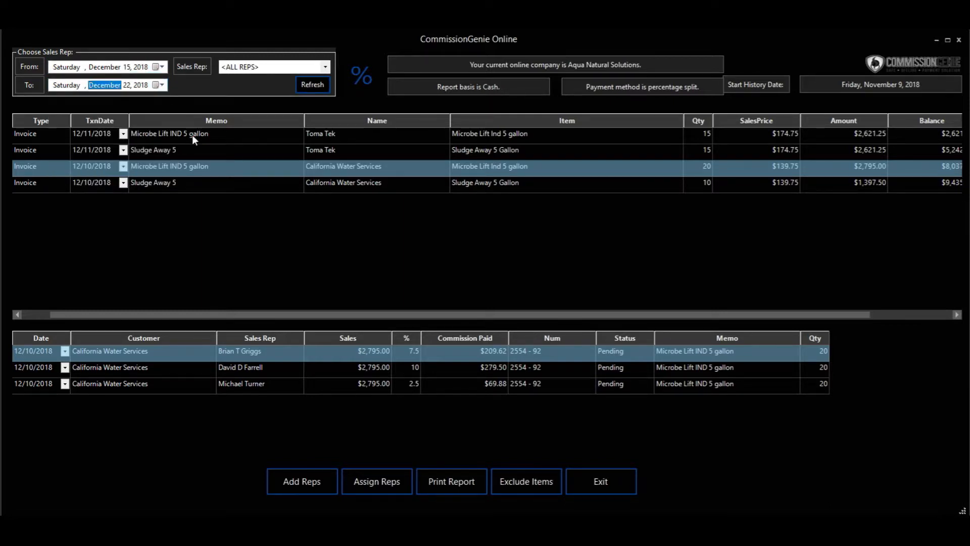
{"action": "left_click", "coordinate": [313, 85]}
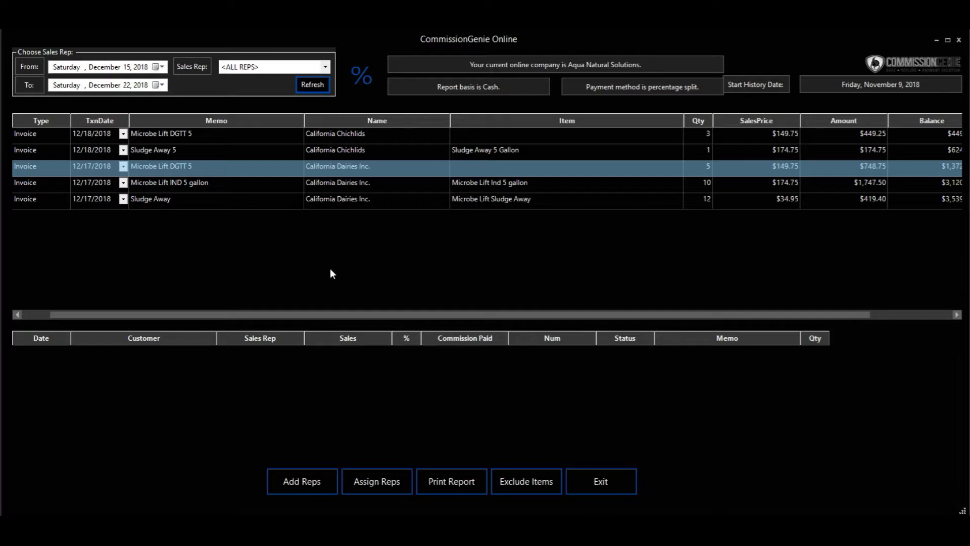
- Assign the first listed rep to California Chichlids as Sales Rep #1 with a 10.0 percent split
{"action": "left_click", "coordinate": [363, 484]}
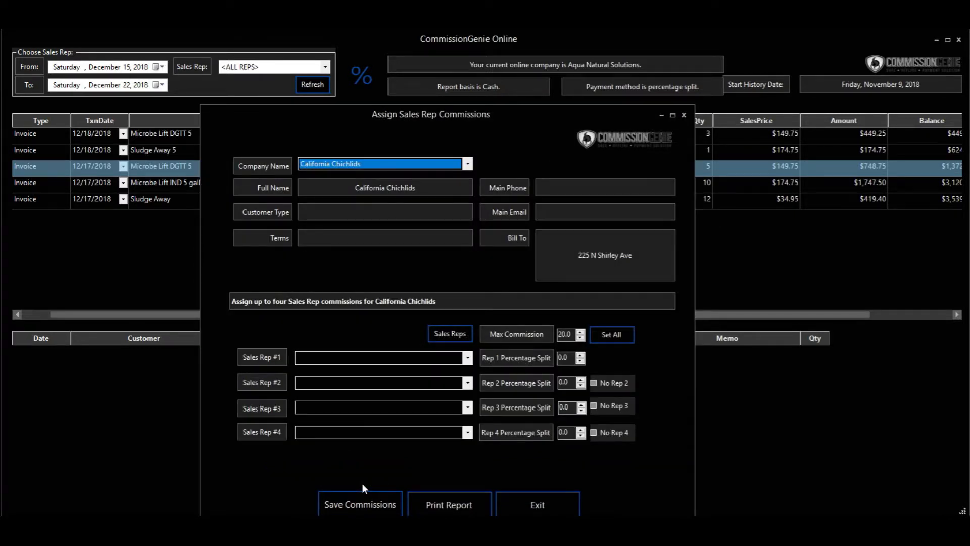
{"action": "left_click", "coordinate": [460, 359]}
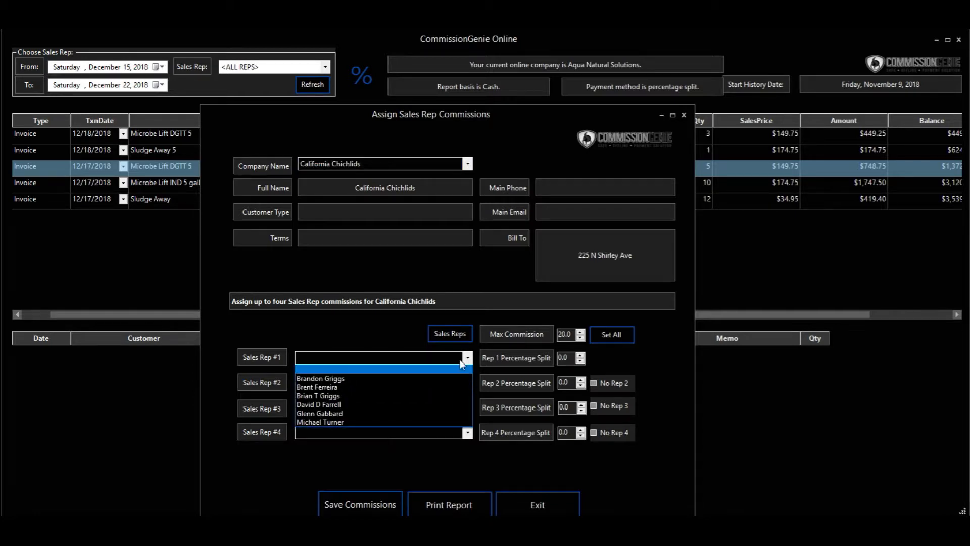
{"action": "left_click", "coordinate": [429, 373]}
{"action": "key", "text": "Tab"}
{"action": "type", "text": "10"}
{"action": "key", "text": "Tab"}
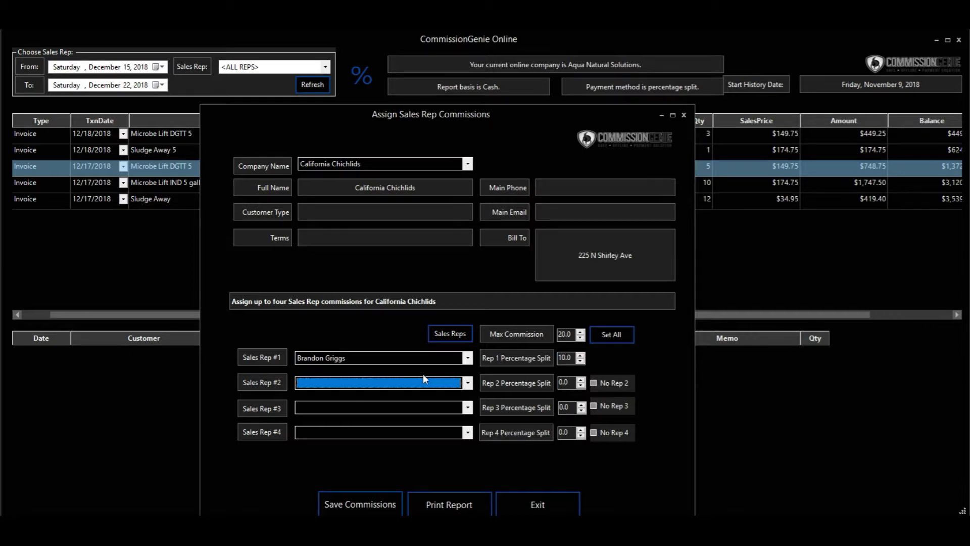
- Assign the fourth listed rep as Sales Rep #2 and the fifth as Sales Rep #3, each with a 5.0 percent split
{"action": "type", "text": "d D Farrell"}
{"action": "key", "text": "Tab"}
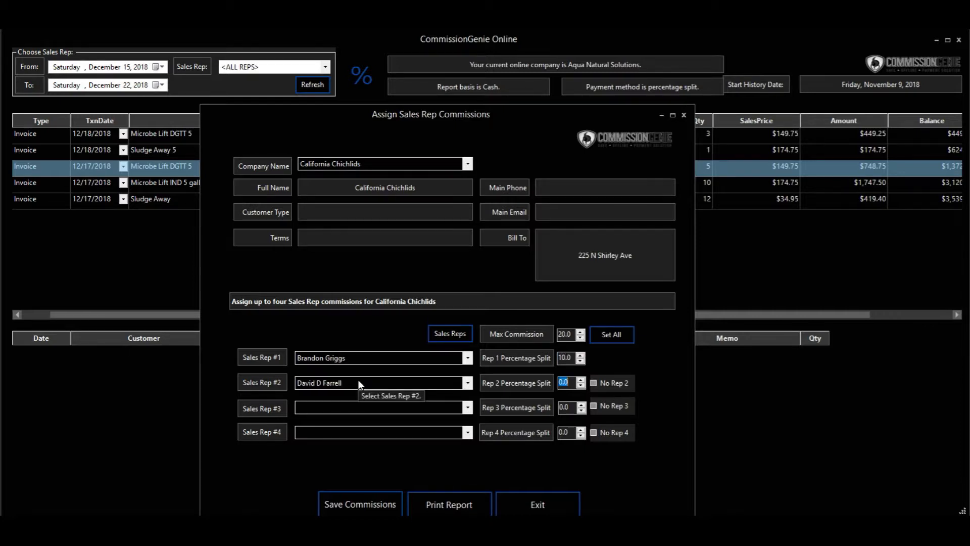
{"action": "type", "text": "5.0"}
{"action": "key", "text": "Tab"}
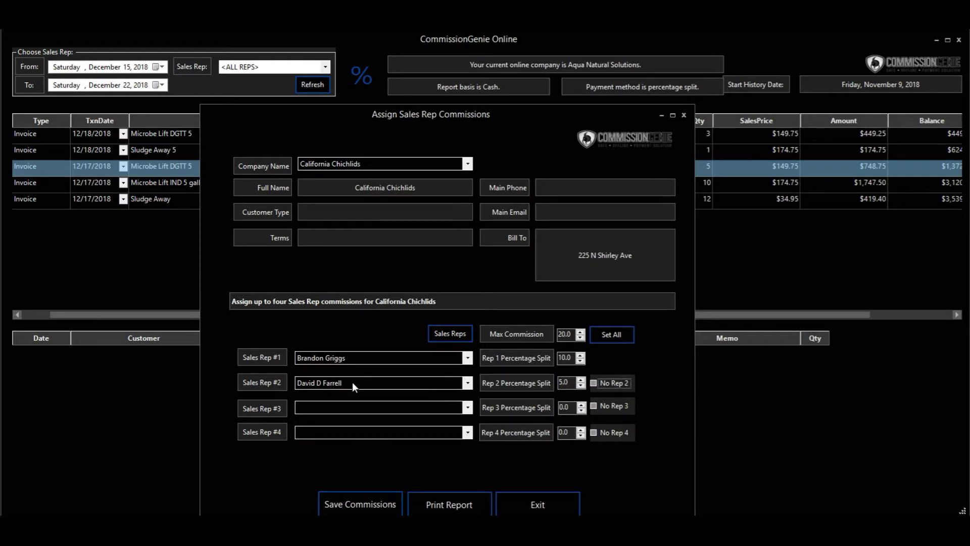
{"action": "left_click", "coordinate": [338, 404]}
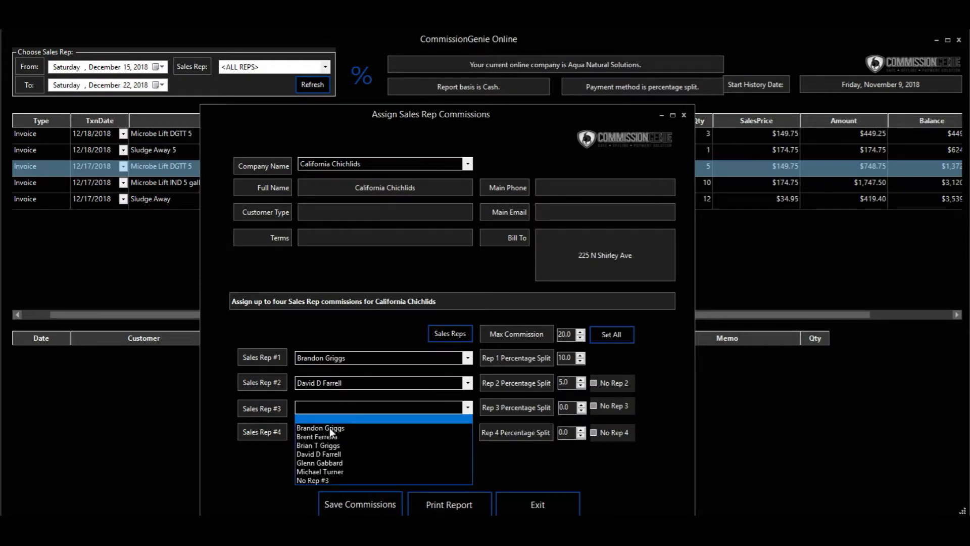
{"action": "left_click", "coordinate": [329, 464]}
{"action": "key", "text": "Tab"}
{"action": "type", "text": "5.0"}
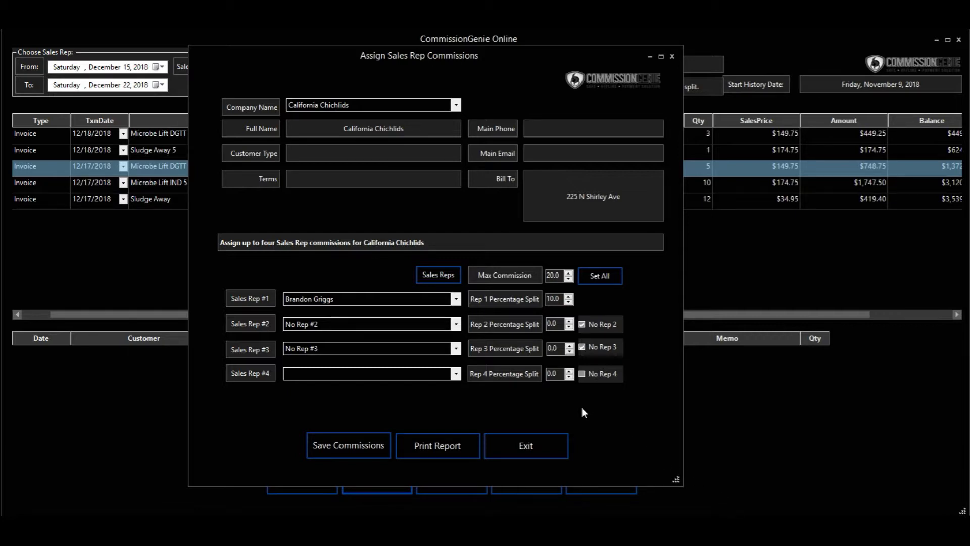
- Clear the No Rep 2 option and assign the fourth listed rep as Sales Rep #2 with a 5.0 percent split
{"action": "left_click", "coordinate": [428, 298]}
{"action": "left_click", "coordinate": [422, 320]}
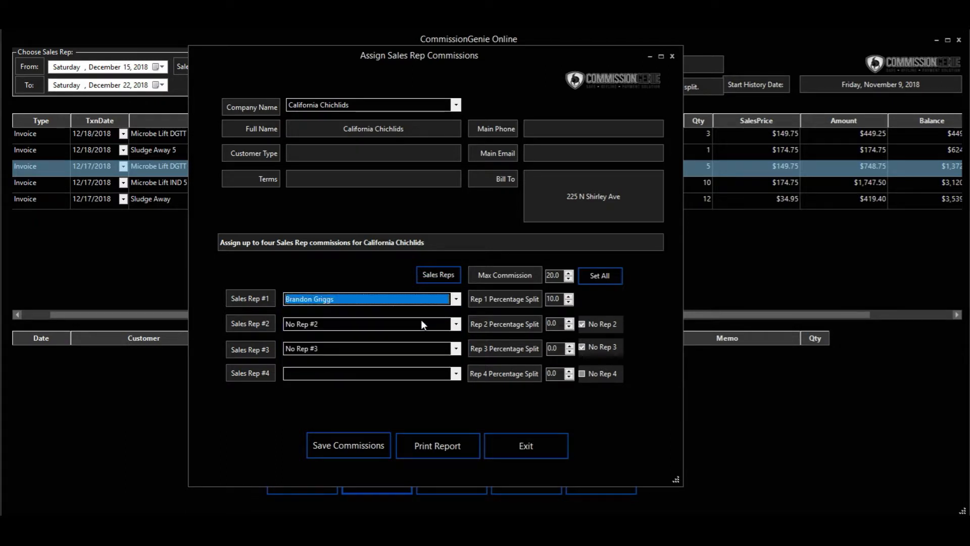
{"action": "left_click", "coordinate": [582, 324]}
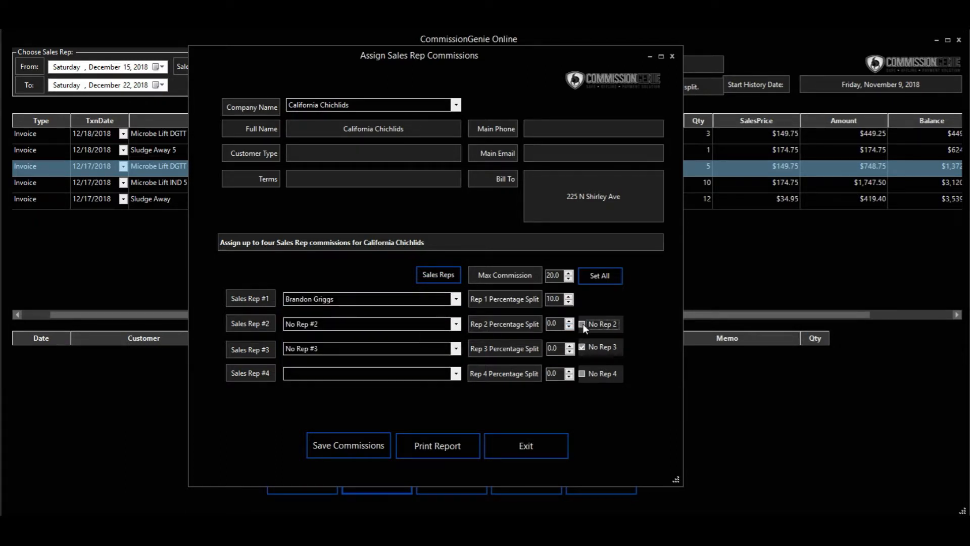
{"action": "left_click", "coordinate": [443, 323]}
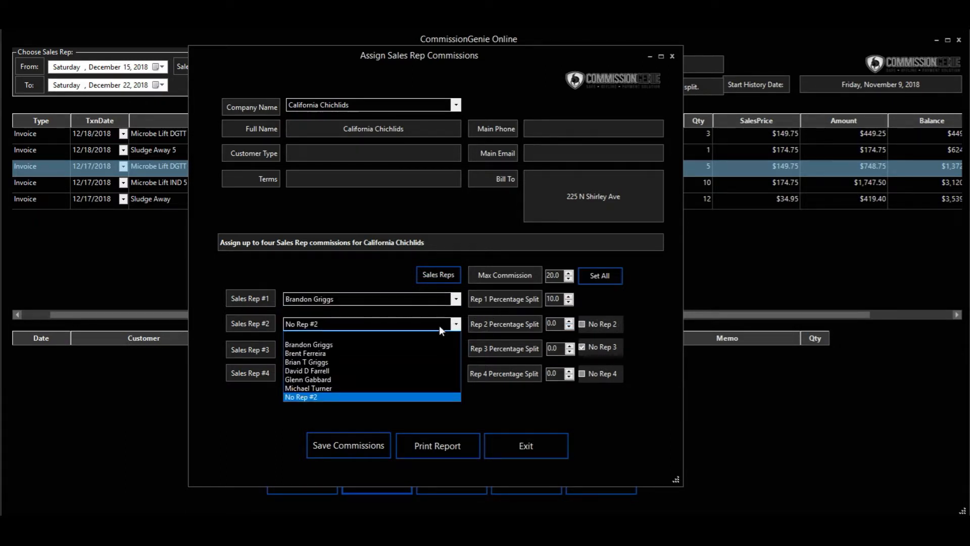
{"action": "left_click", "coordinate": [421, 369]}
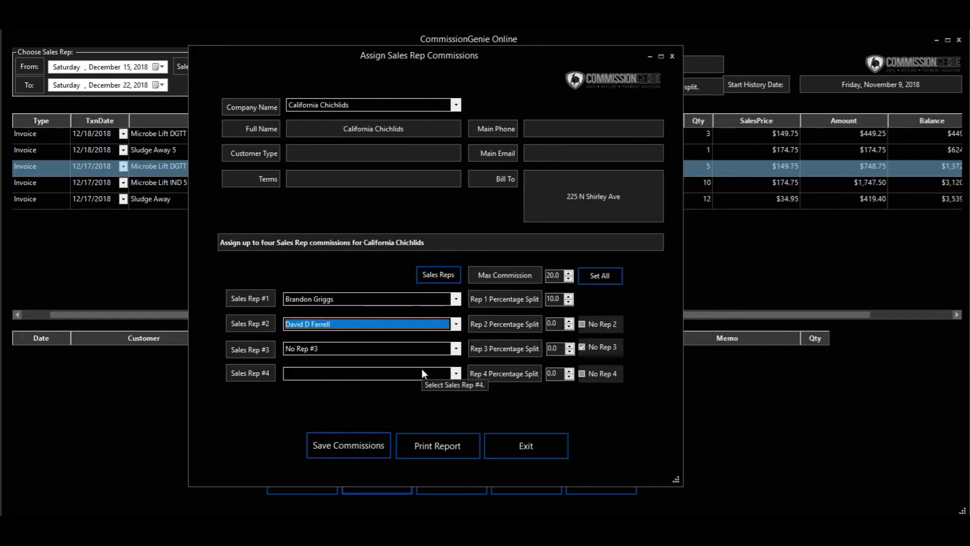
{"action": "key", "text": "Tab"}
{"action": "type", "text": "5.0"}
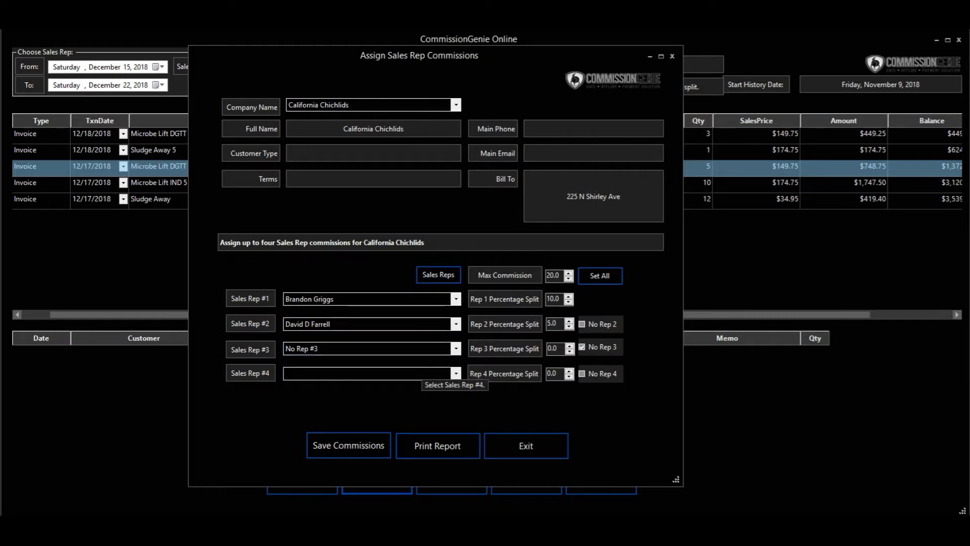
- Assign the fifth listed rep as Sales Rep #3 with a 5.0 percent split, and save the California Chichlids commissions
{"action": "key", "text": "Tab"}
{"action": "key", "text": "Tab"}
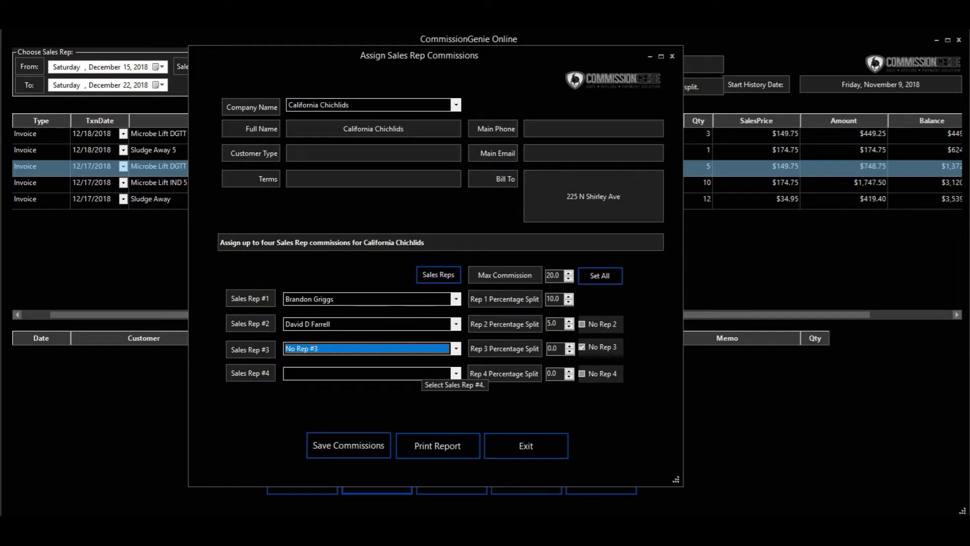
{"action": "key", "text": "g"}
{"action": "key", "text": "Tab"}
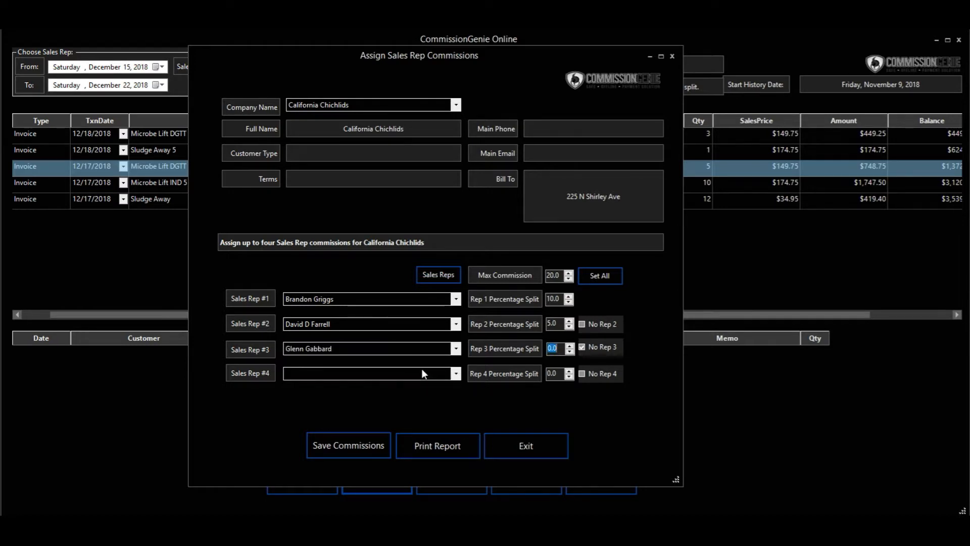
{"action": "type", "text": "5.0"}
{"action": "left_click", "coordinate": [370, 440]}
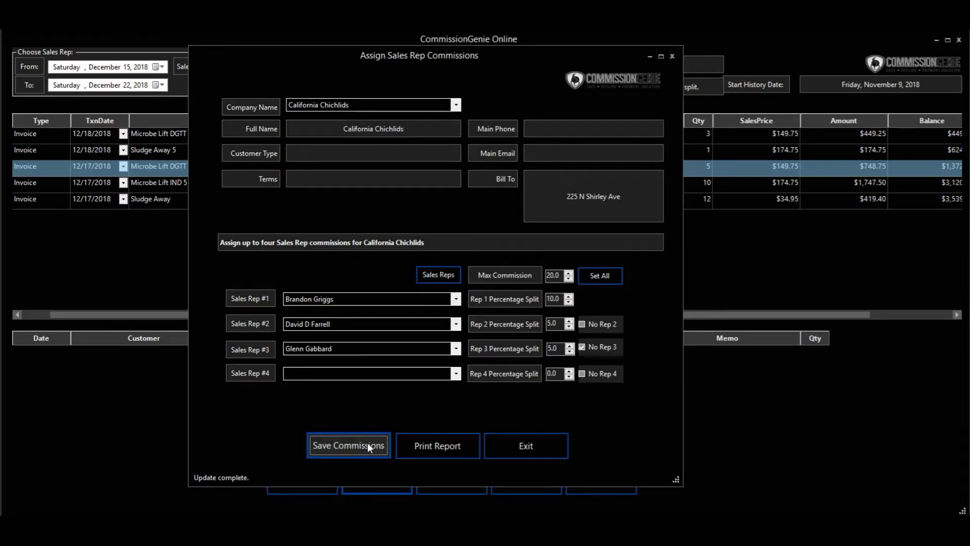
{"action": "left_click", "coordinate": [513, 450]}
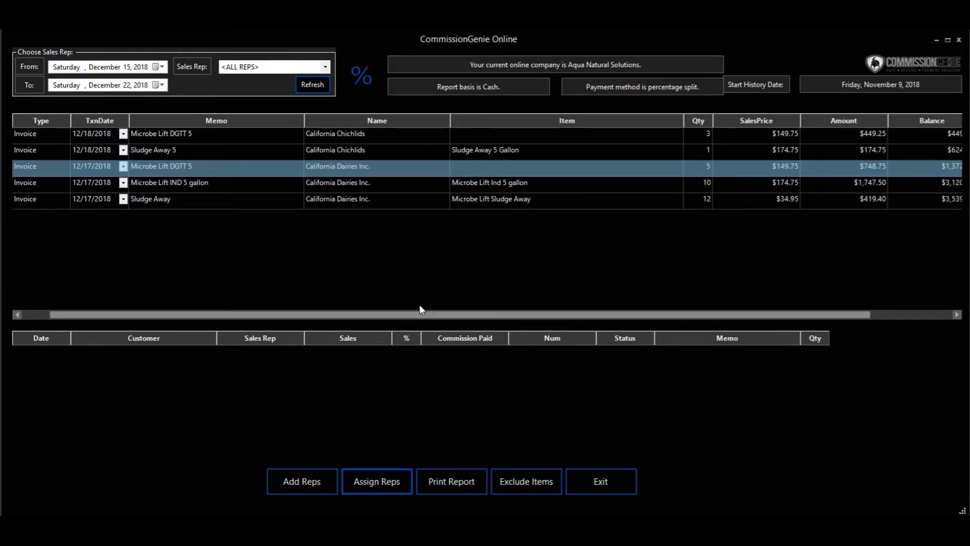
- For the California Dairies Inc. Microbe Lift IND 5 gallon invoice, assign the second listed rep as Sales Rep #1 at 10.0 percent
{"action": "left_click", "coordinate": [359, 183]}
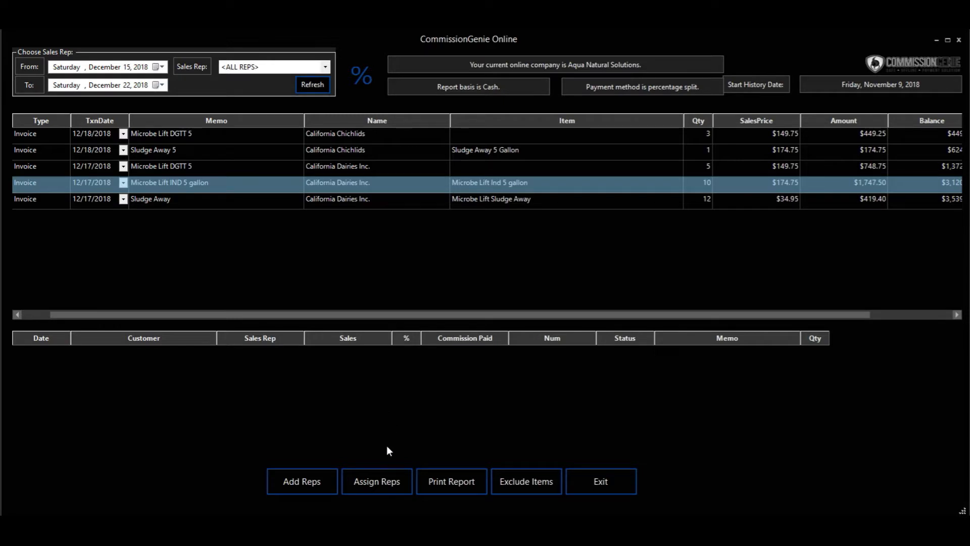
{"action": "left_click", "coordinate": [396, 483]}
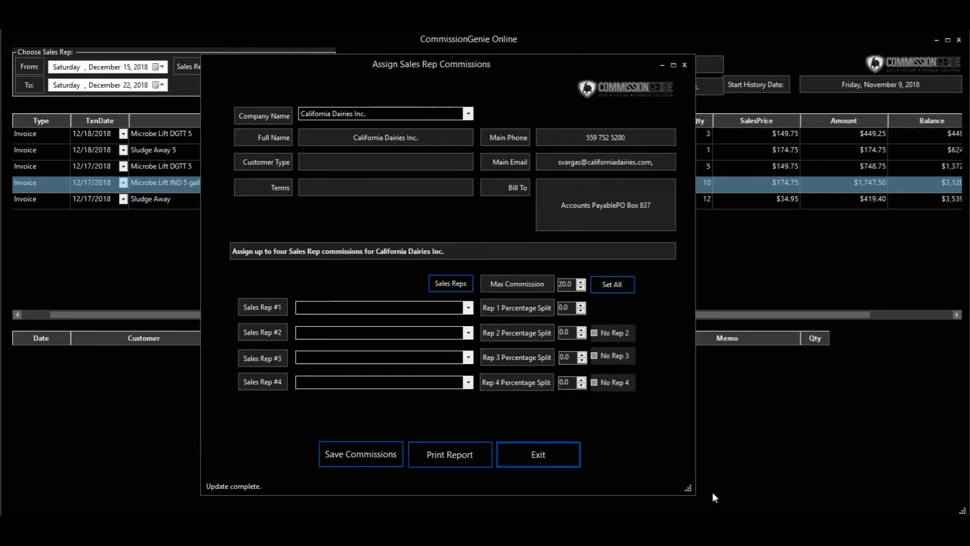
{"action": "left_click", "coordinate": [448, 307]}
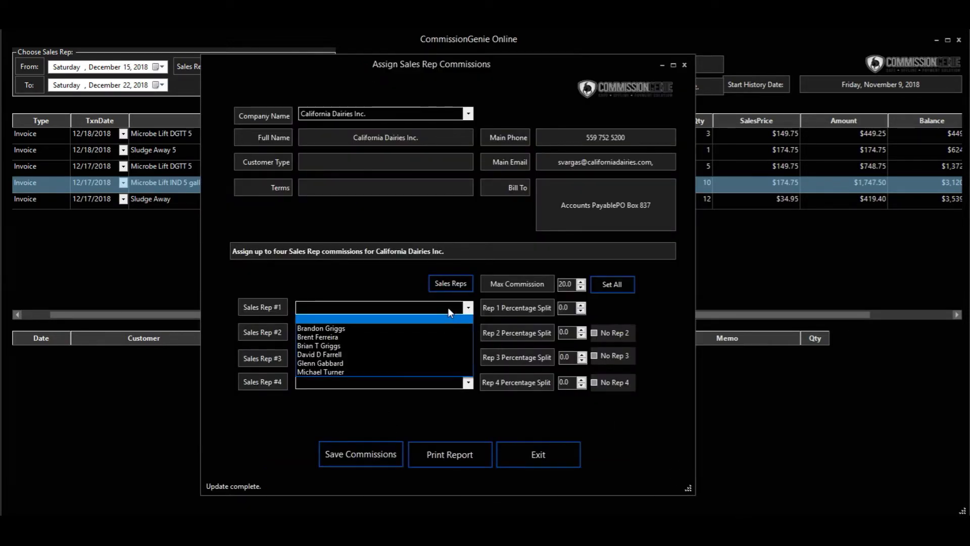
{"action": "left_click", "coordinate": [435, 338]}
{"action": "key", "text": "Tab"}
{"action": "type", "text": "10."}
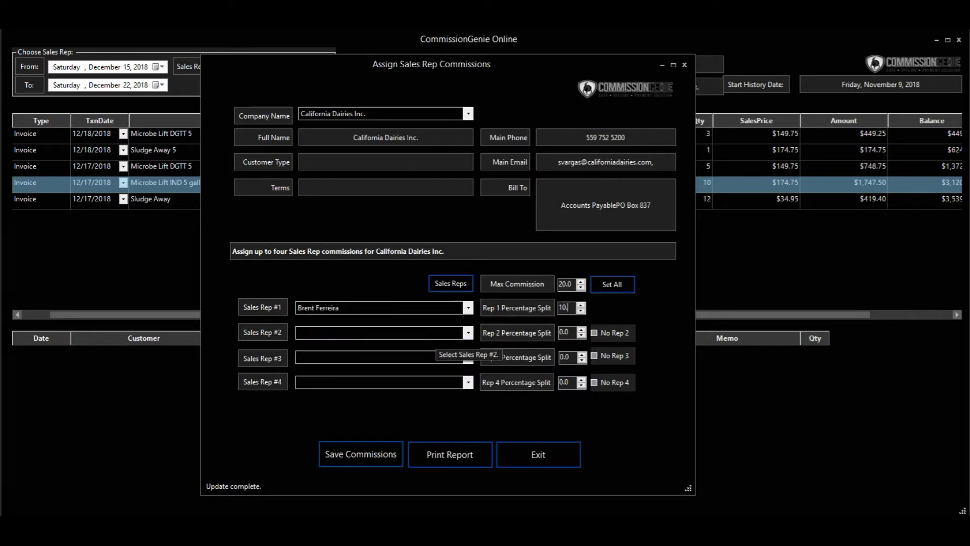
{"action": "type", "text": "0"}
- Assign the first listed rep to California Dairies Inc. as Sales Rep #2 with a 5.0 percent split
{"action": "key", "text": "Tab"}
{"action": "key", "text": "Down"}
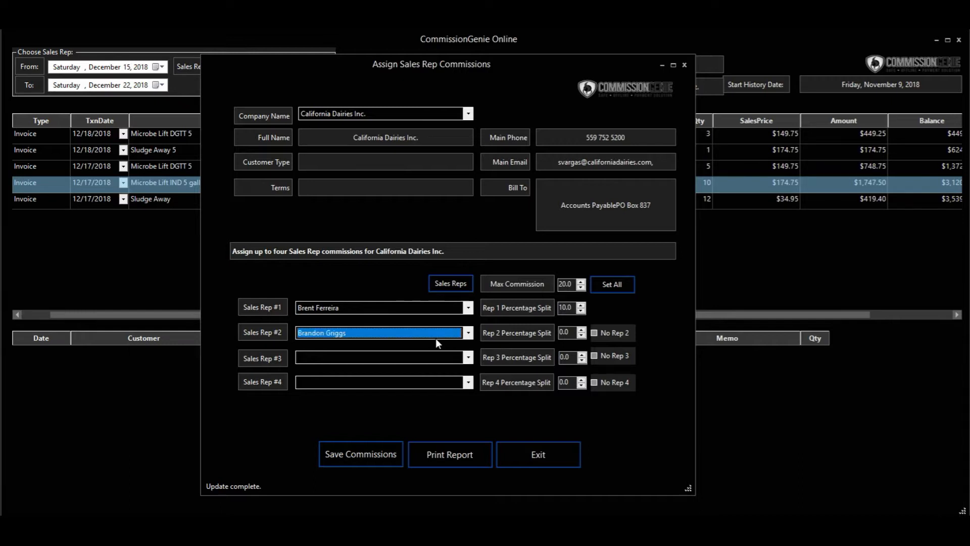
{"action": "key", "text": "Tab"}
{"action": "type", "text": "5.0"}
{"action": "key", "text": "Tab"}
{"action": "key", "text": "Tab"}
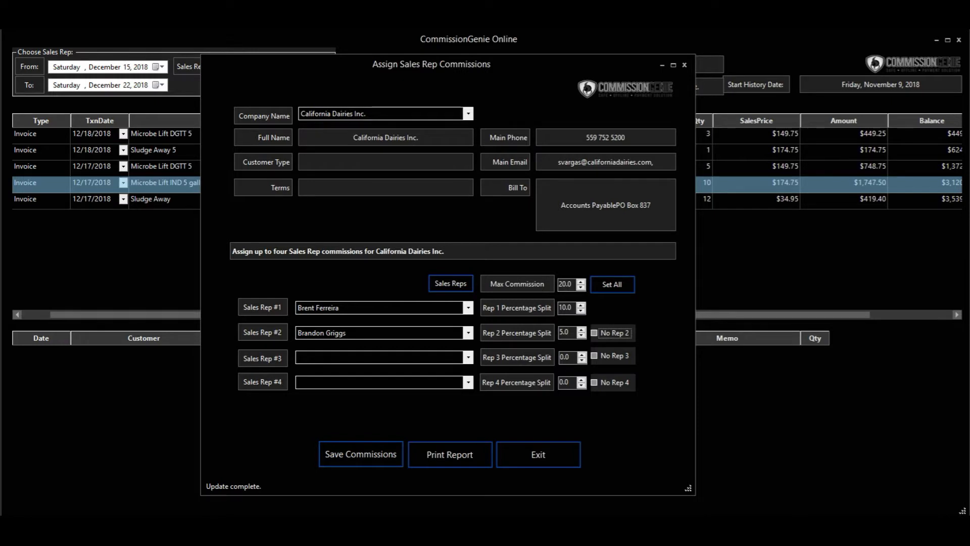
- Assign a third rep to California Dairies Inc. as Sales Rep #3 with a 5.0 percent split, save the commissions and close the assignment form
{"action": "key", "text": "Down"}
{"action": "key", "text": "Tab"}
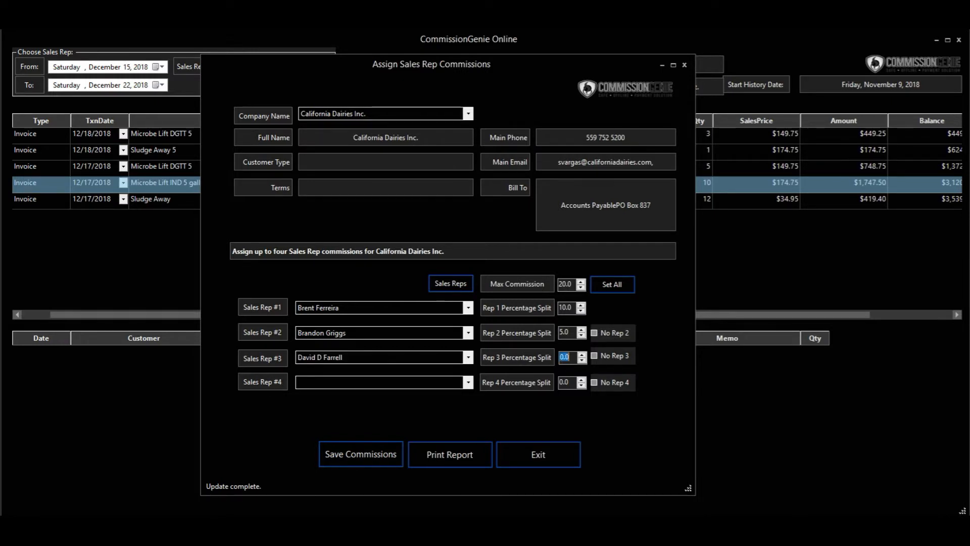
{"action": "type", "text": "5.0"}
{"action": "left_click", "coordinate": [391, 449]}
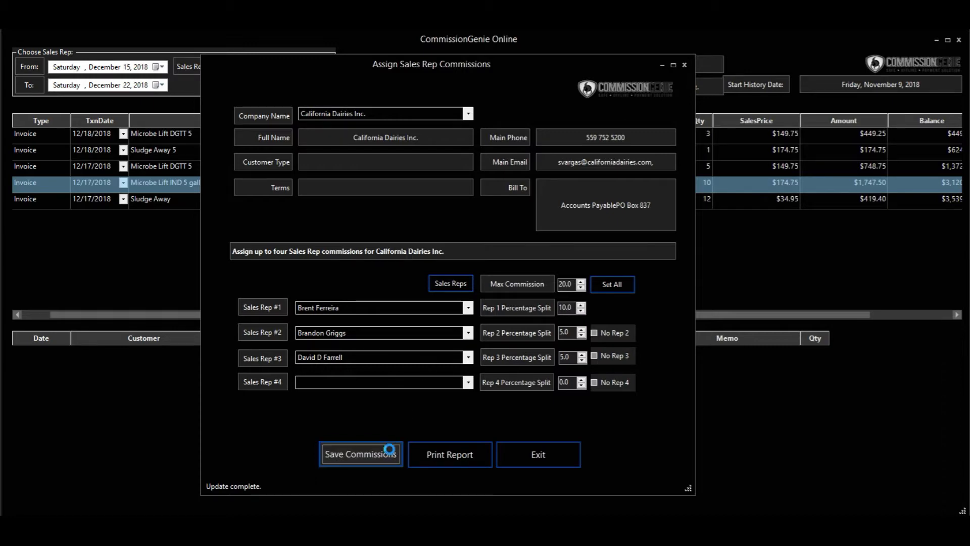
{"action": "left_click", "coordinate": [529, 456]}
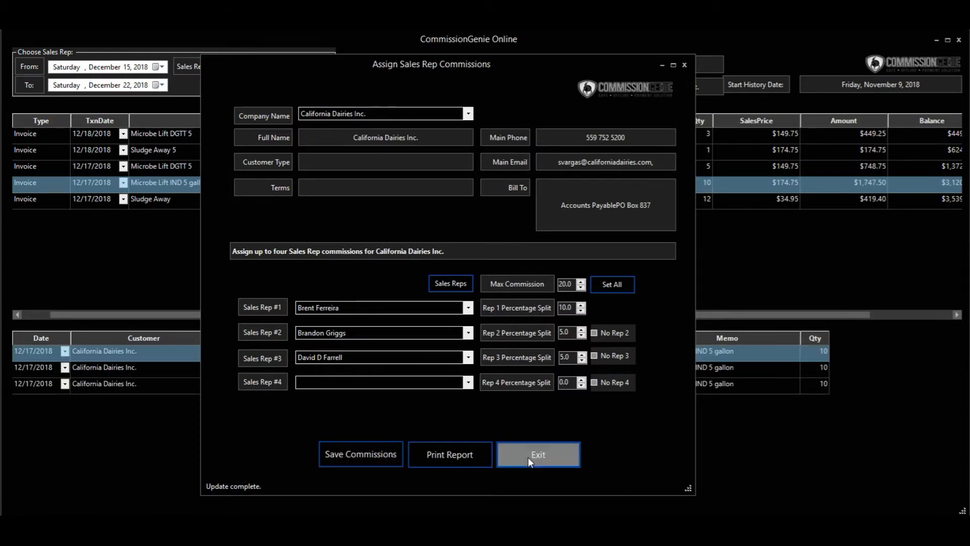
- Open the Review / Pay Commission window and set the pay-to account to Sales Commission
{"action": "left_click", "coordinate": [311, 483]}
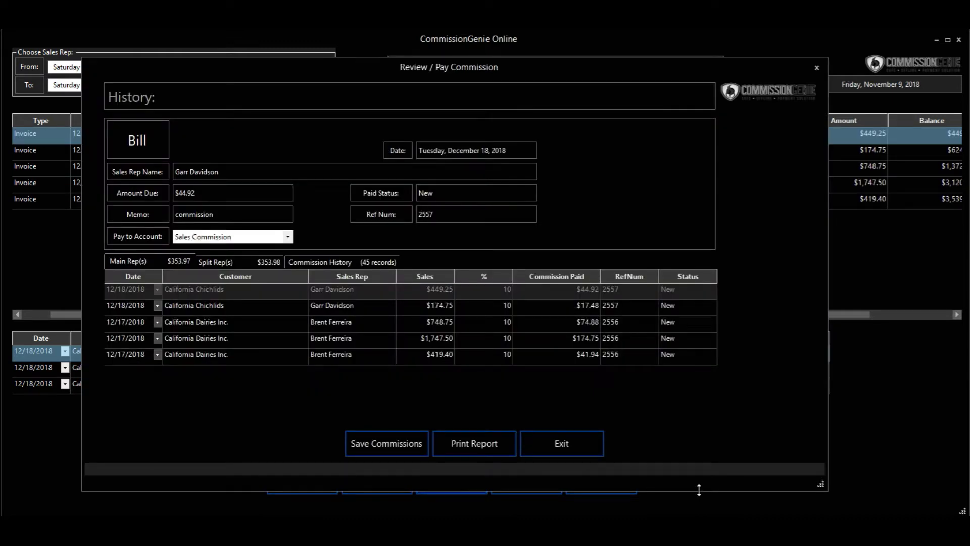
{"action": "left_click", "coordinate": [289, 238]}
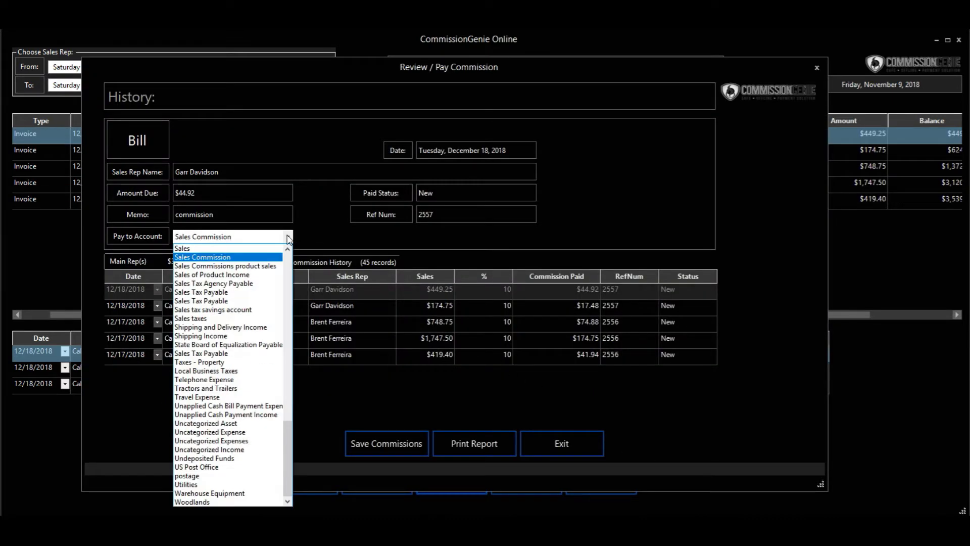
{"action": "left_click", "coordinate": [287, 260]}
{"action": "left_click_drag", "start_coordinate": [288, 264], "coordinate": [273, 358]}
{"action": "scroll", "coordinate": [273, 358], "scroll_direction": "down", "scroll_amount": 7}
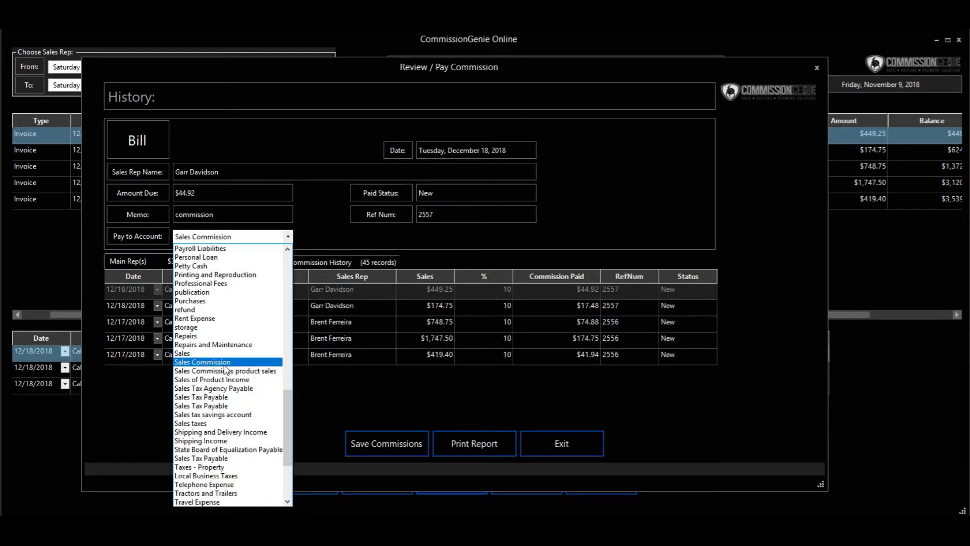
{"action": "left_click", "coordinate": [224, 363]}
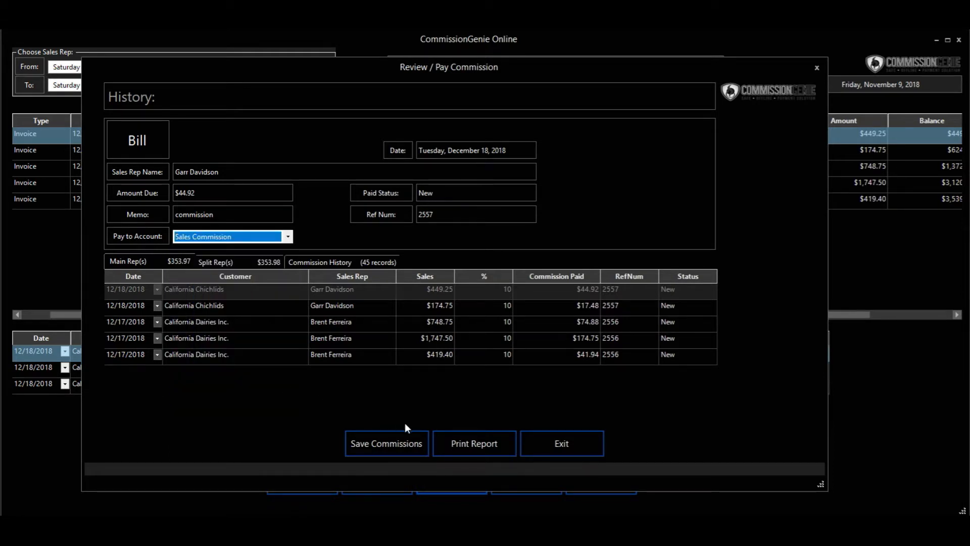
- Print all pages of the Pay Commission Report on the HP OfficeJet Pro 6960, and close the report
{"action": "left_click", "coordinate": [469, 447]}
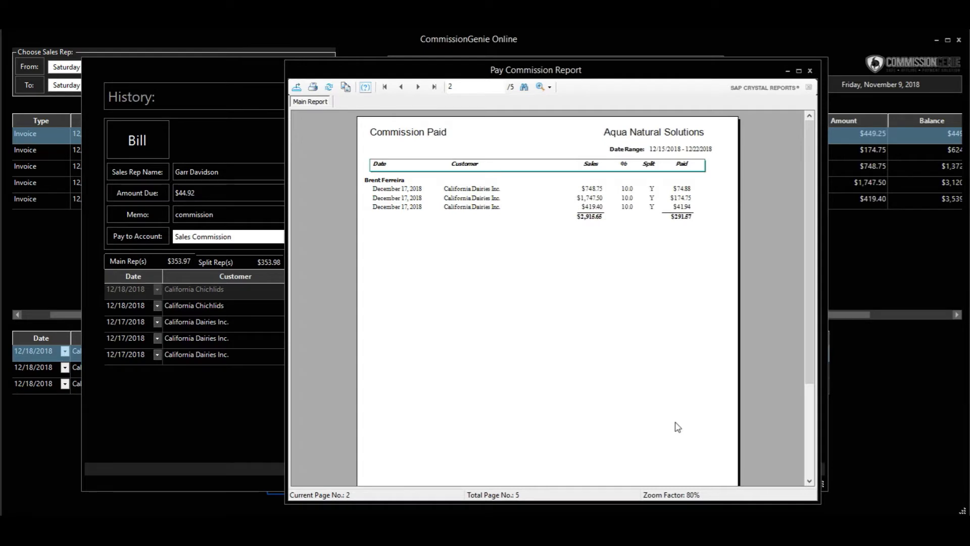
{"action": "left_click", "coordinate": [314, 89]}
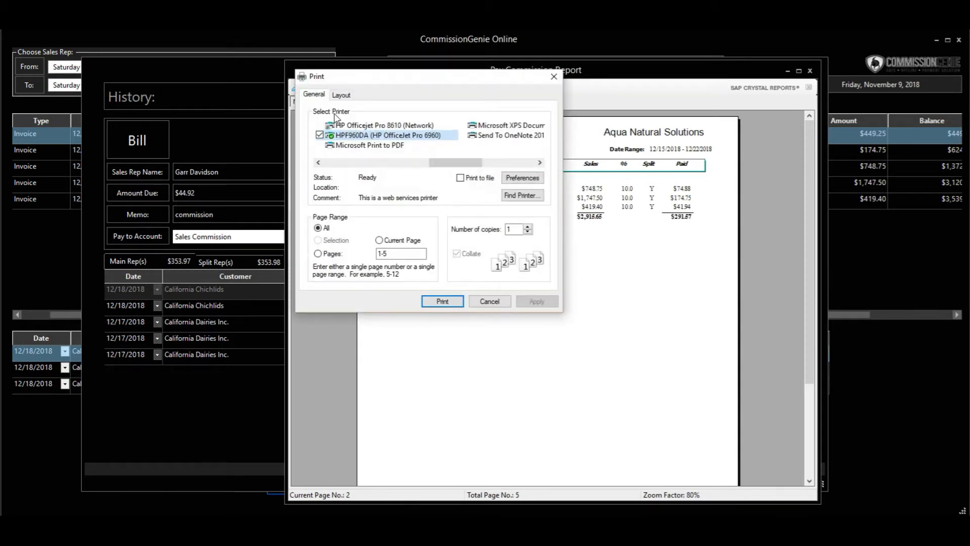
{"action": "left_click", "coordinate": [444, 302]}
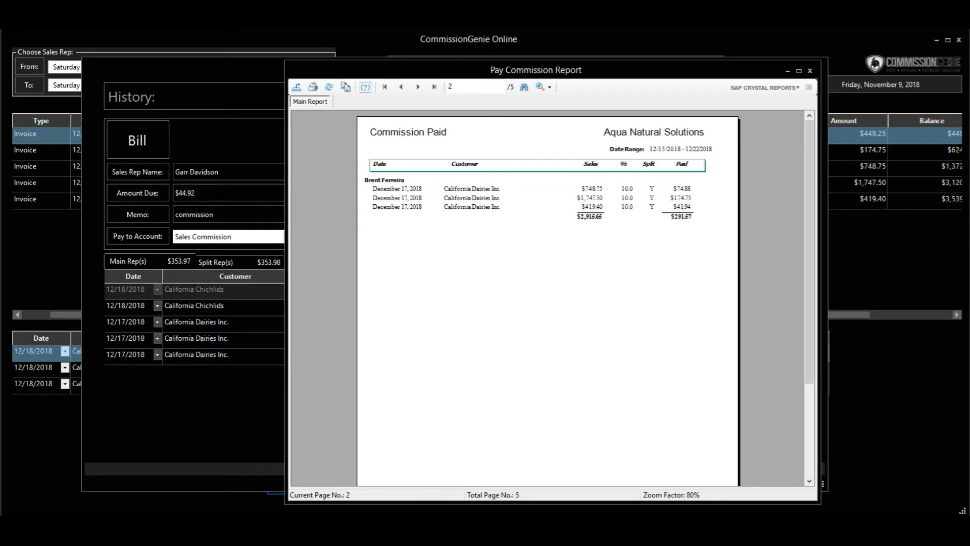
{"action": "left_click", "coordinate": [810, 71]}
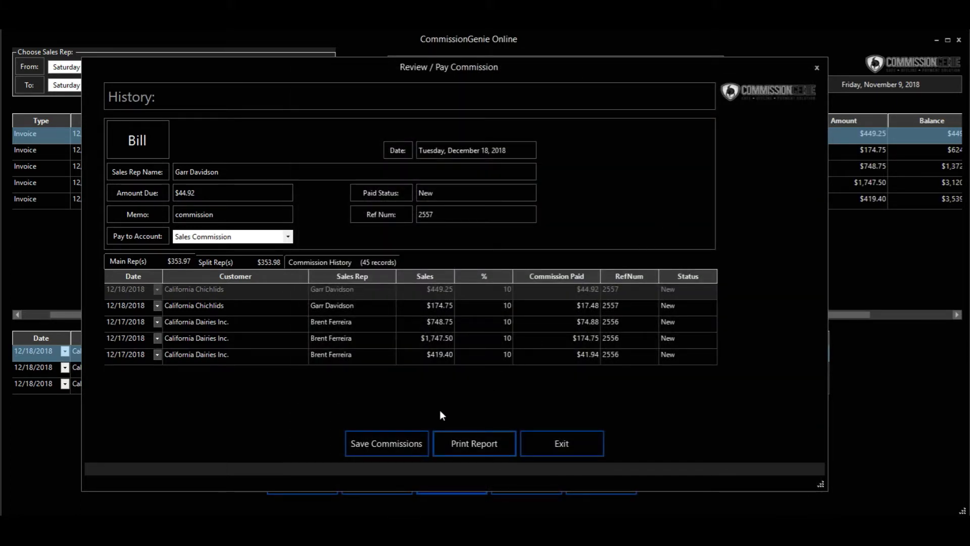
- Save the reviewed commissions as bills, and exit the review window and CommissionGenie Online
{"action": "left_click", "coordinate": [405, 440]}
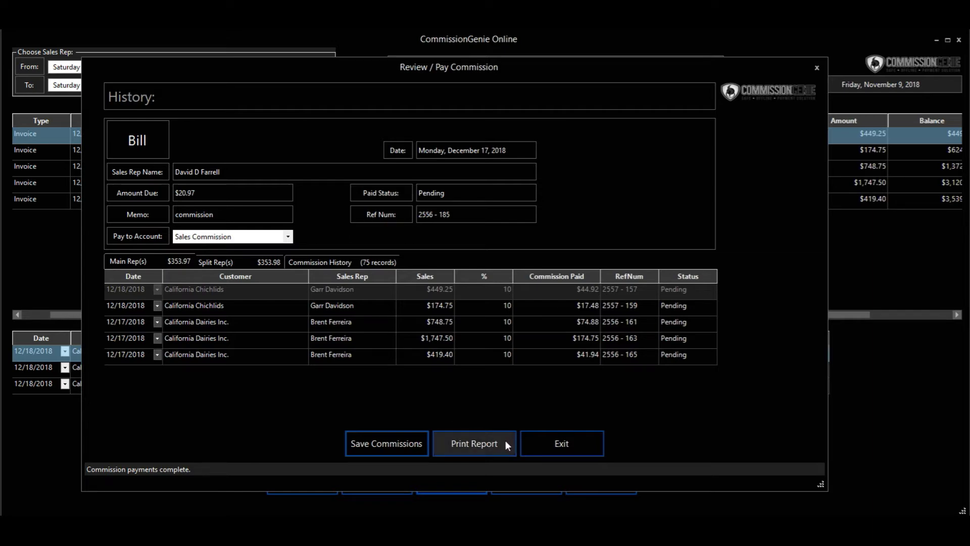
{"action": "left_click", "coordinate": [543, 450]}
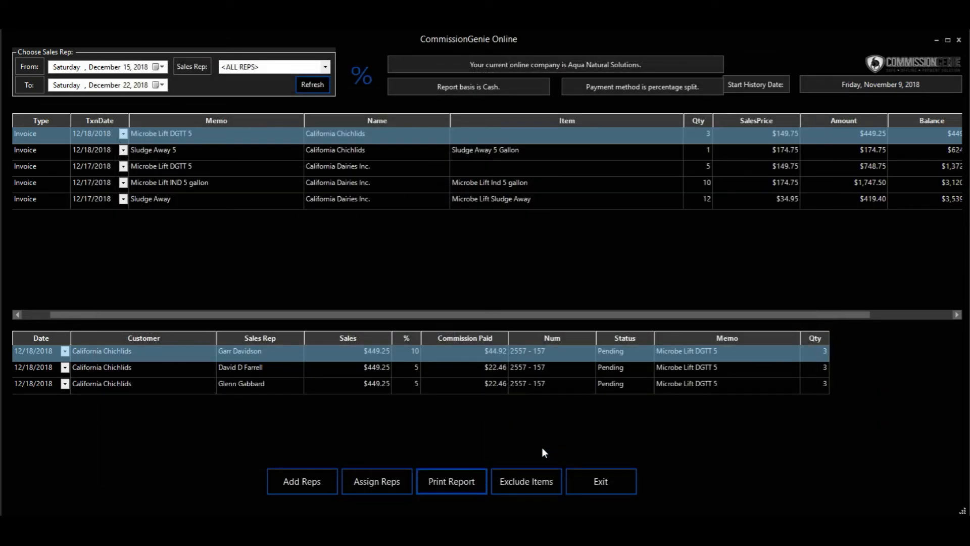
{"action": "left_click", "coordinate": [596, 482]}
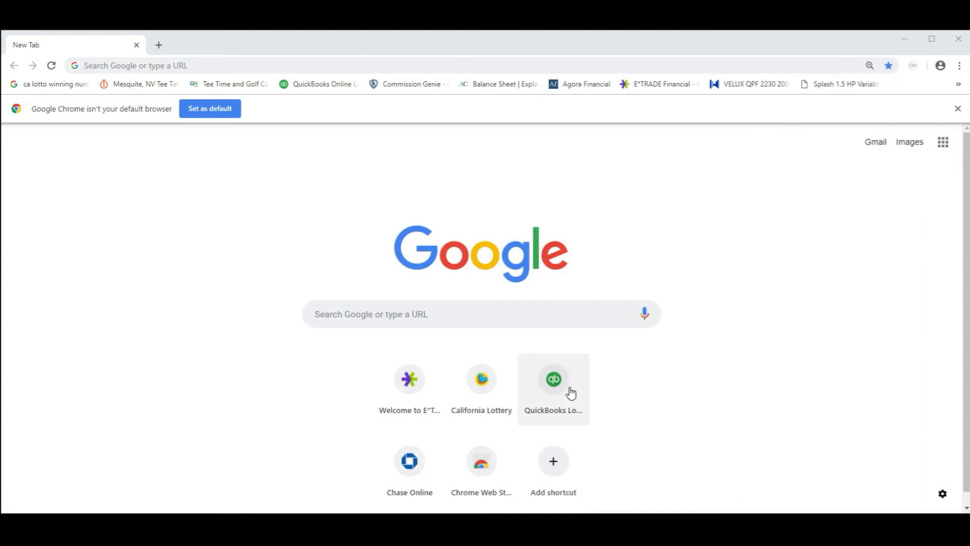
- Sign in to QuickBooks Online in Chrome with the saved credentials and open the Vendors list
{"action": "left_click", "coordinate": [554, 380]}
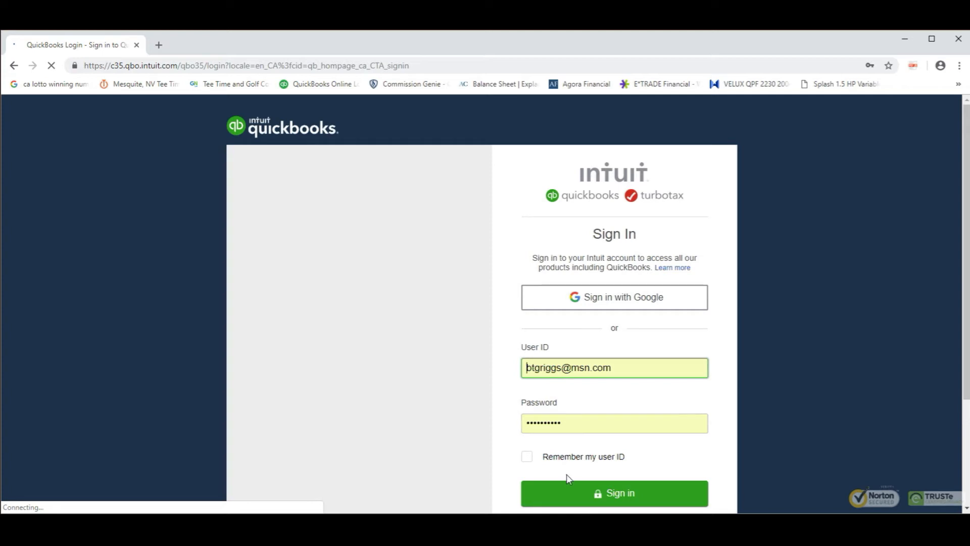
{"action": "left_click", "coordinate": [574, 496]}
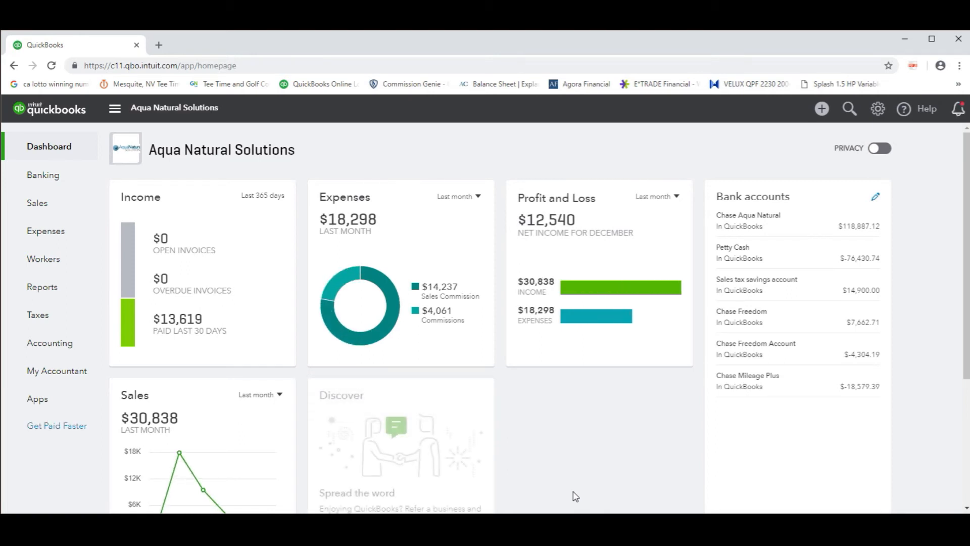
{"action": "mouse_move", "coordinate": [69, 238]}
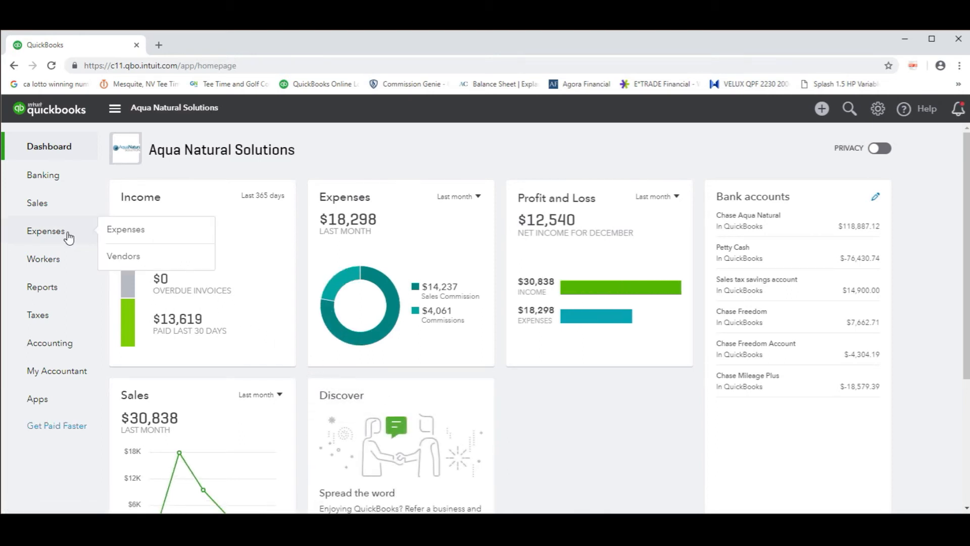
{"action": "left_click", "coordinate": [130, 260]}
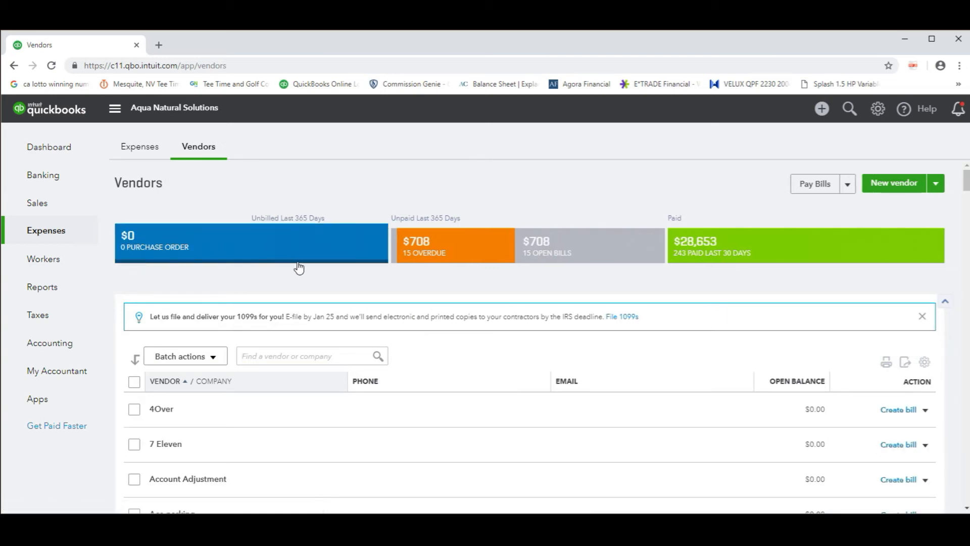
- Pay all open vendor bills from the Chase Aqua Natural account, and save them for check printing
{"action": "left_click", "coordinate": [817, 187]}
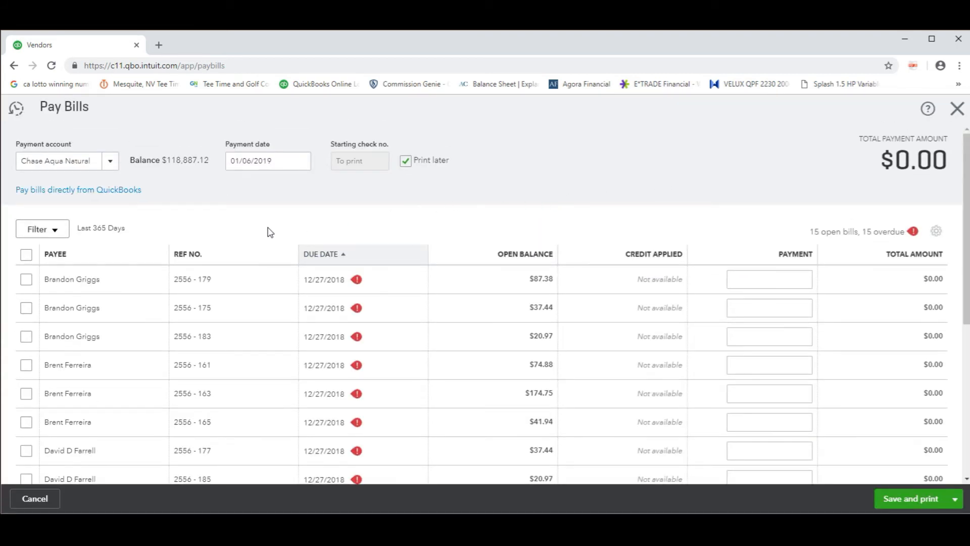
{"action": "left_click", "coordinate": [26, 255]}
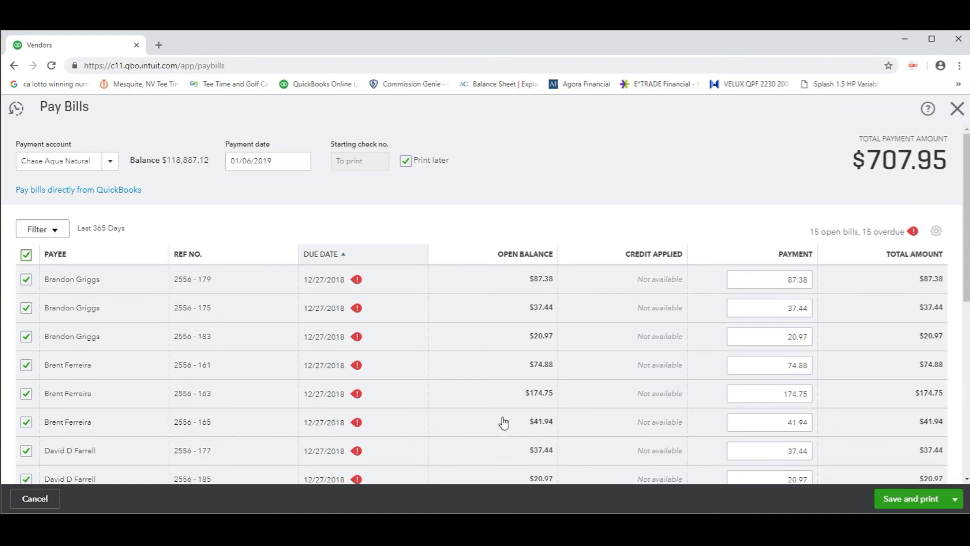
{"action": "left_click", "coordinate": [910, 503]}
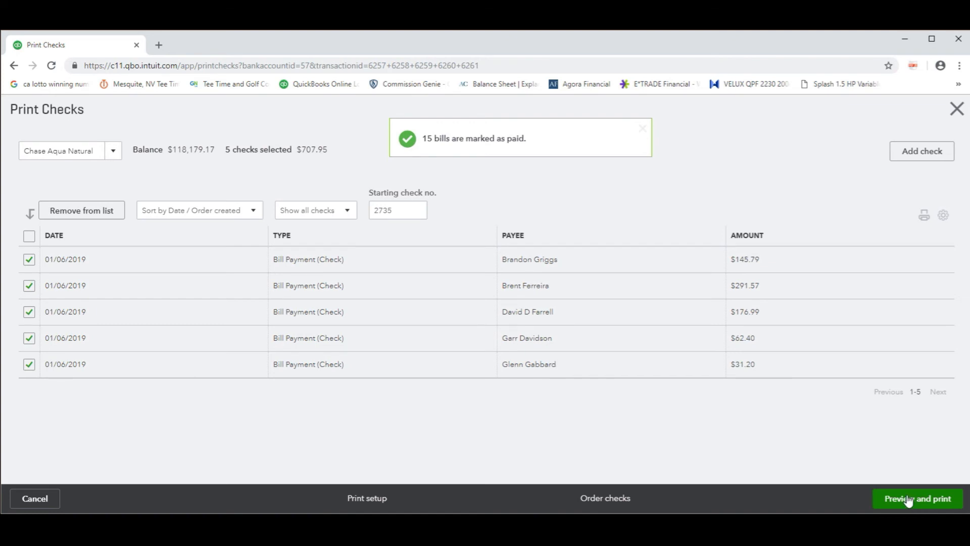
- Preview the selected bill payment checks, print one color copy of all pages, and close the print preview
{"action": "left_click", "coordinate": [907, 500]}
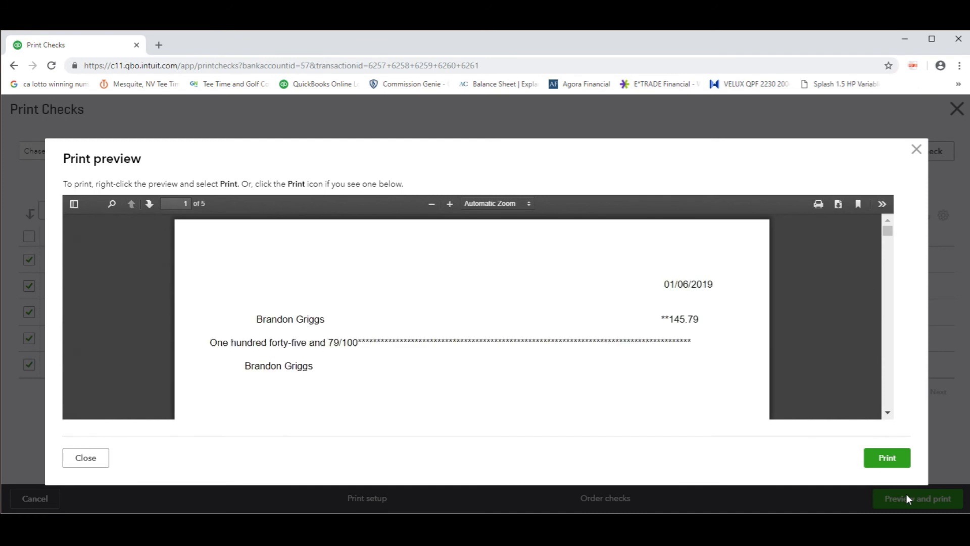
{"action": "left_click", "coordinate": [888, 459]}
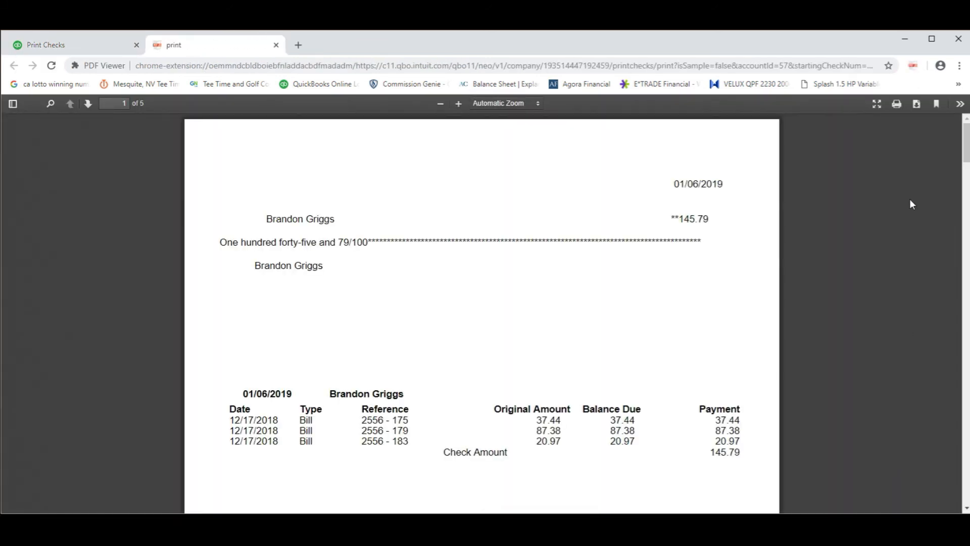
{"action": "left_click", "coordinate": [899, 104]}
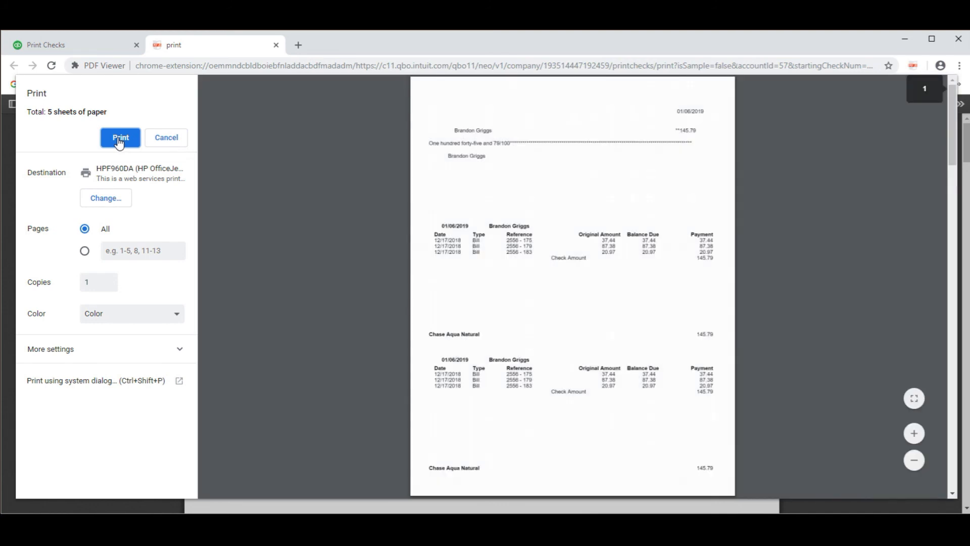
{"action": "left_click", "coordinate": [119, 141]}
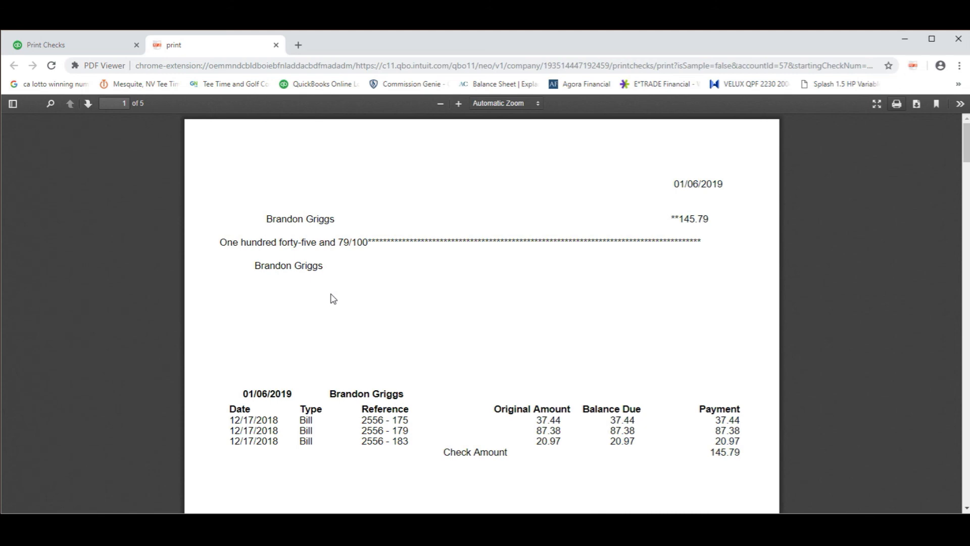
{"action": "left_click", "coordinate": [276, 45]}
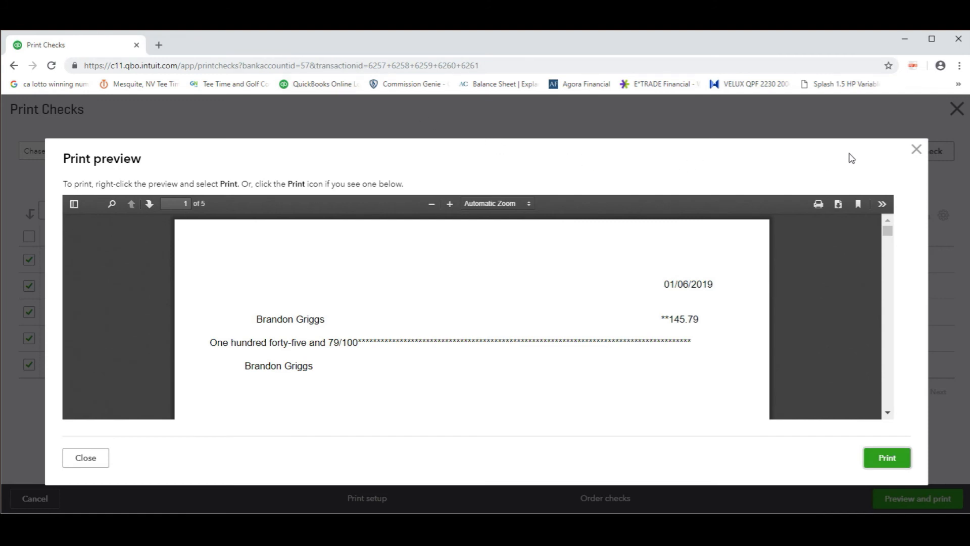
{"action": "left_click", "coordinate": [916, 149]}
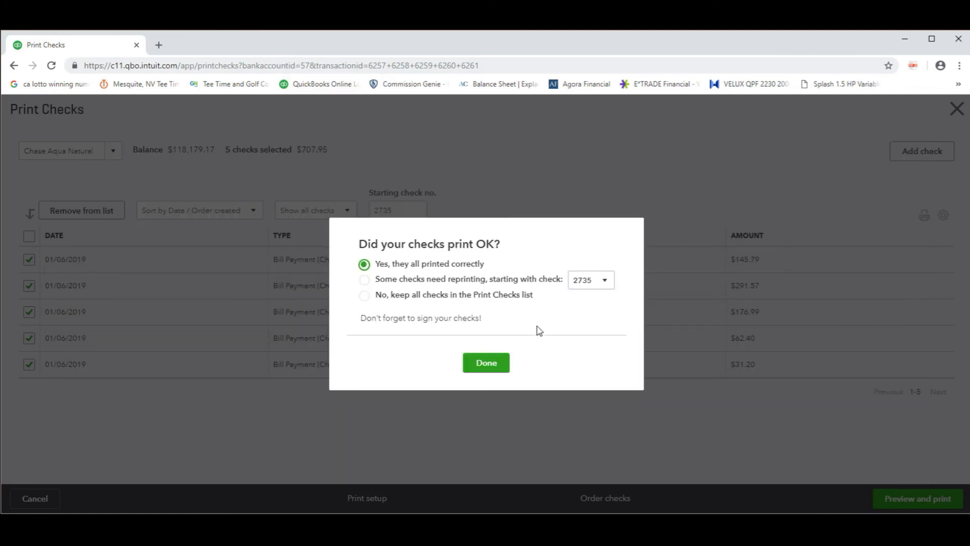